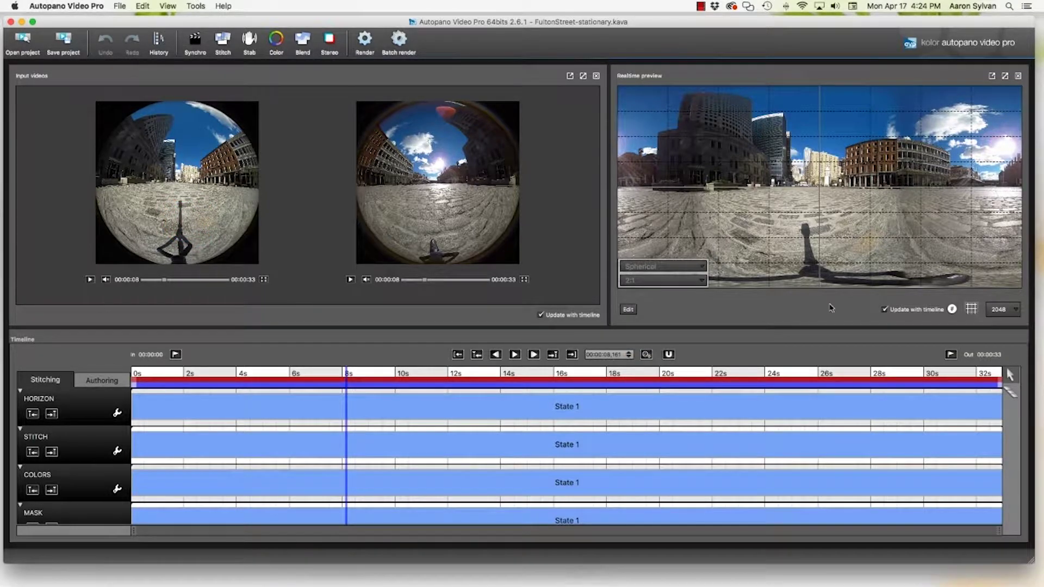
Discard the little-planet preview rotation and open the panorama in the full stitching editor
drag(837, 278, 832, 209)
click(723, 280)
click(628, 310)
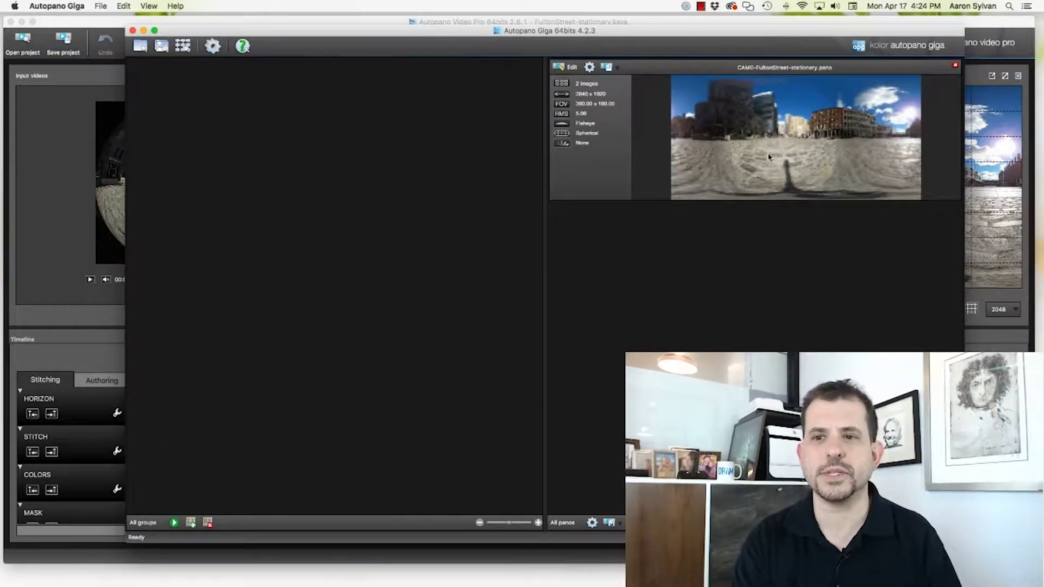
double_click(766, 153)
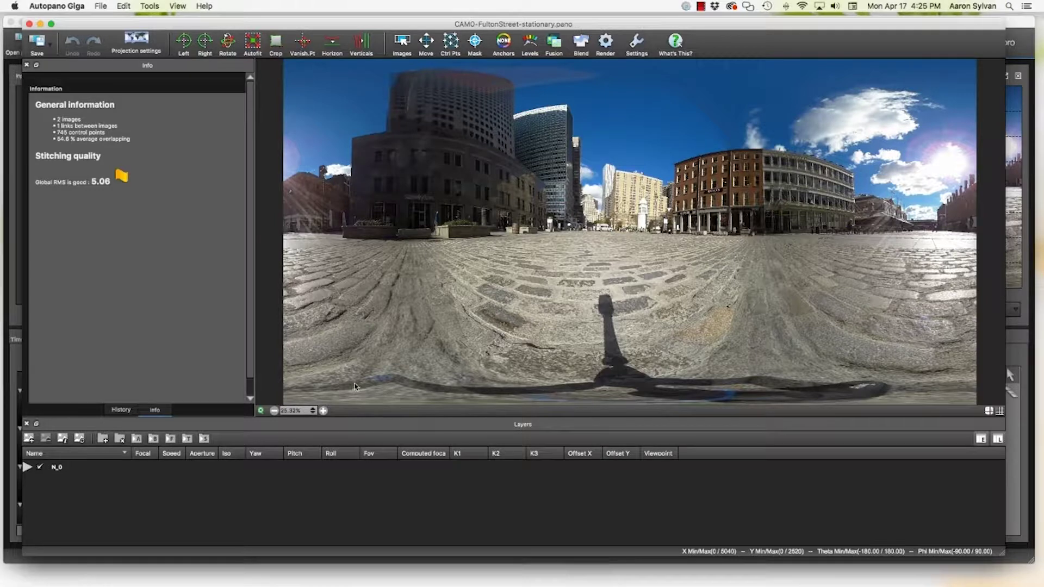
Rotate the panorama to pitch 90° so the ground below the camera faces the viewer
click(227, 41)
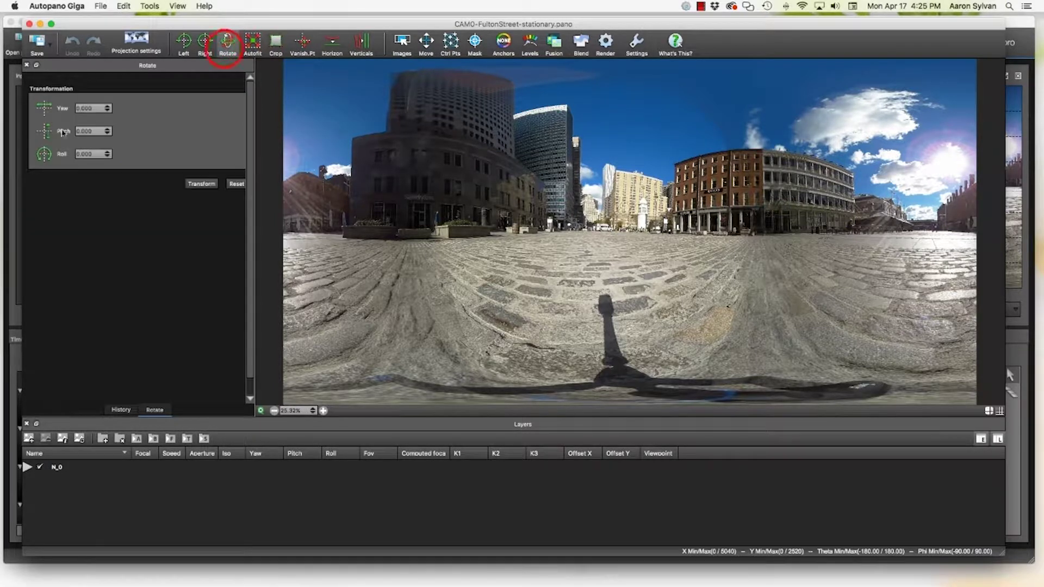
click(83, 131)
click(207, 186)
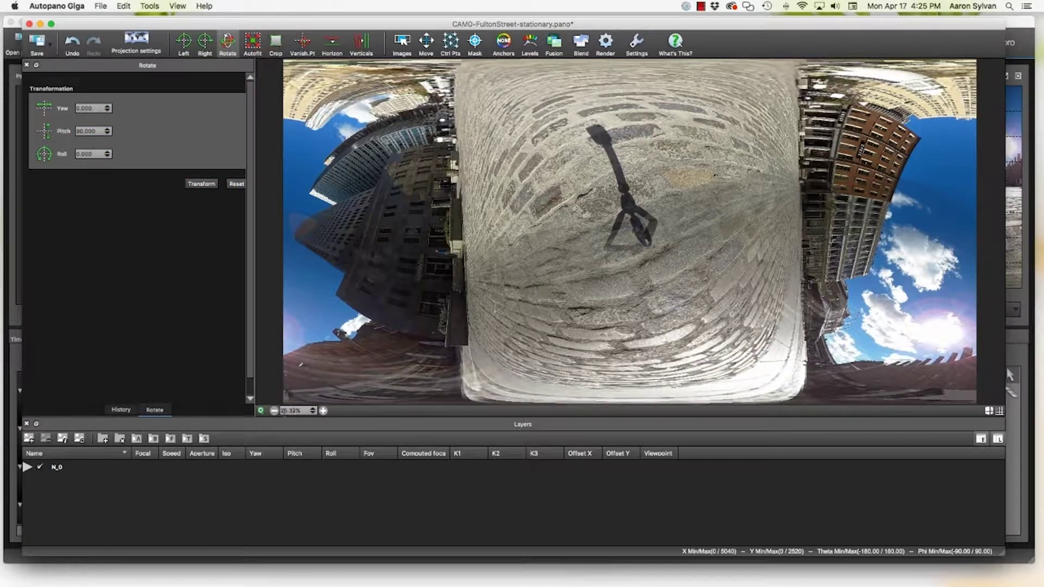
Zoom in on the tripod and its shadow on the ground
click(324, 410)
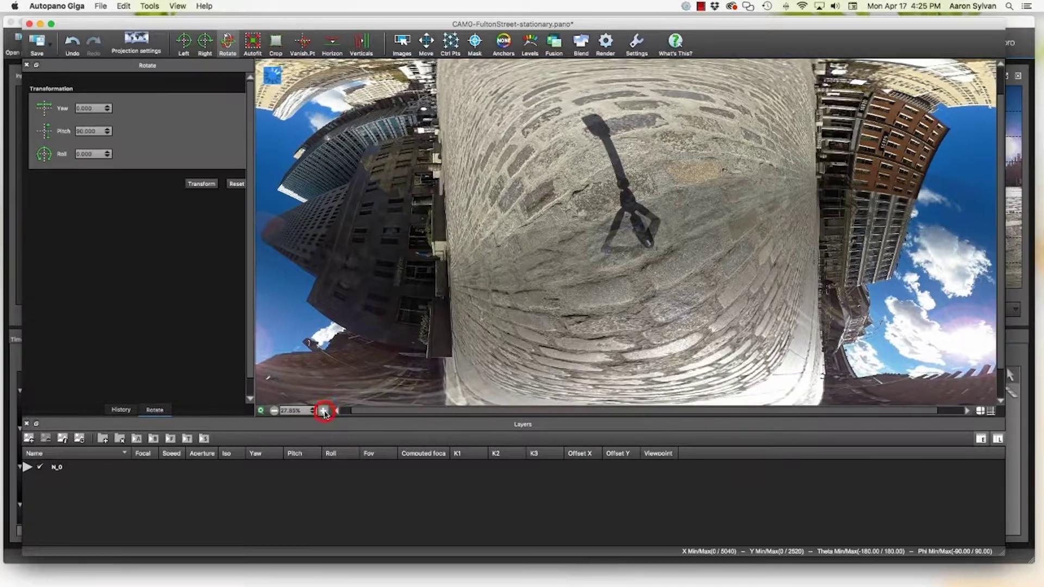
click(324, 411)
click(323, 411)
click(324, 411)
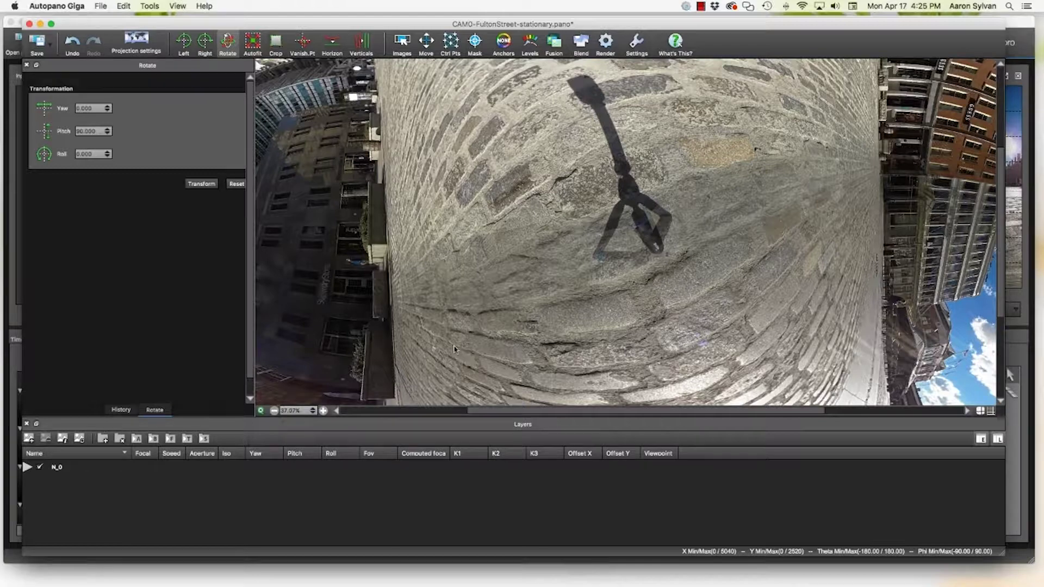
click(323, 411)
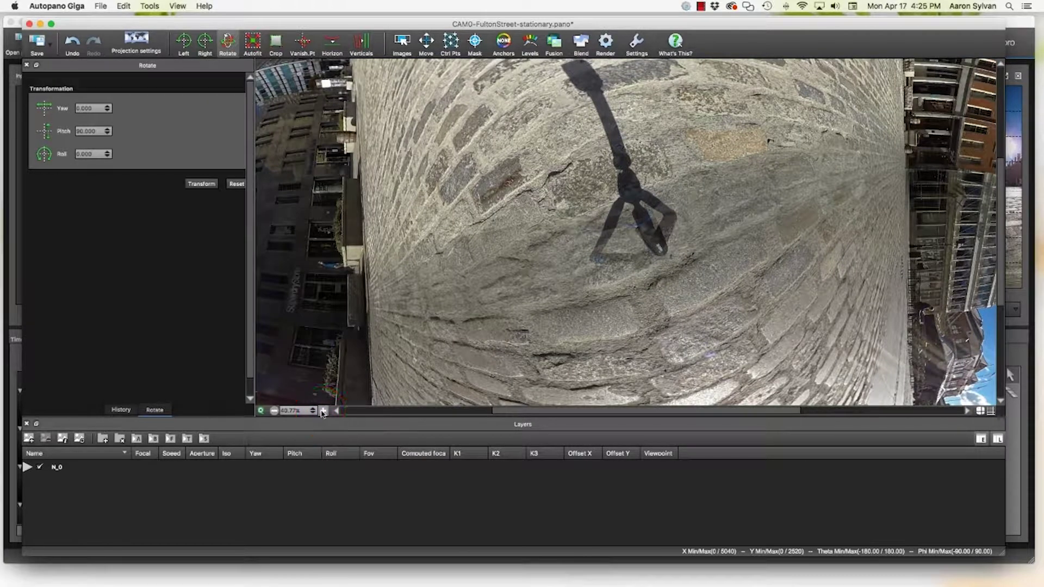
click(324, 411)
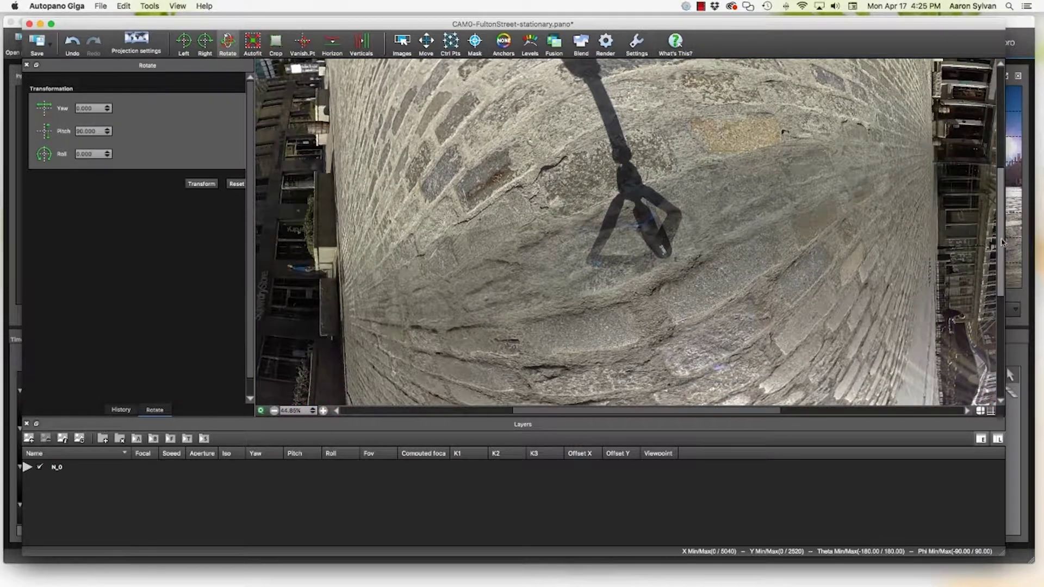
drag(1002, 235, 996, 194)
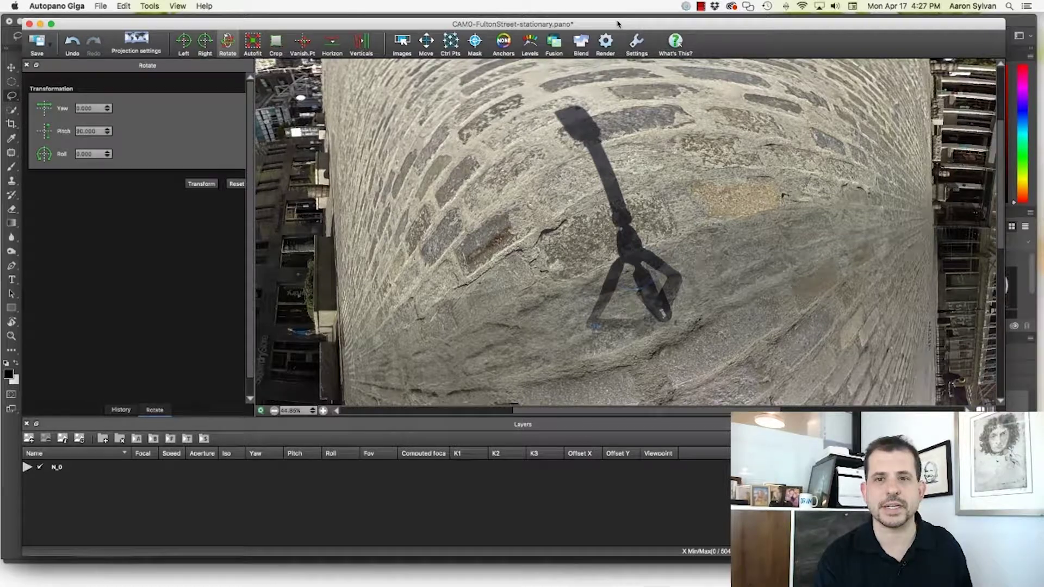
Re-blend the panorama and screen-capture the cobblestones around the tripod shadow to the clipboard
click(579, 46)
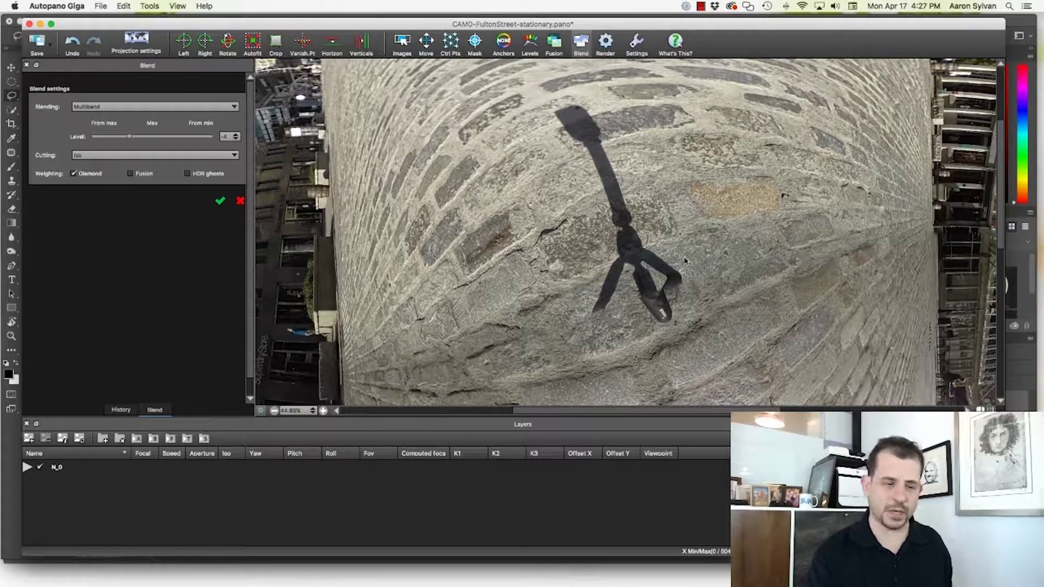
key(ctrl+shift+super+4)
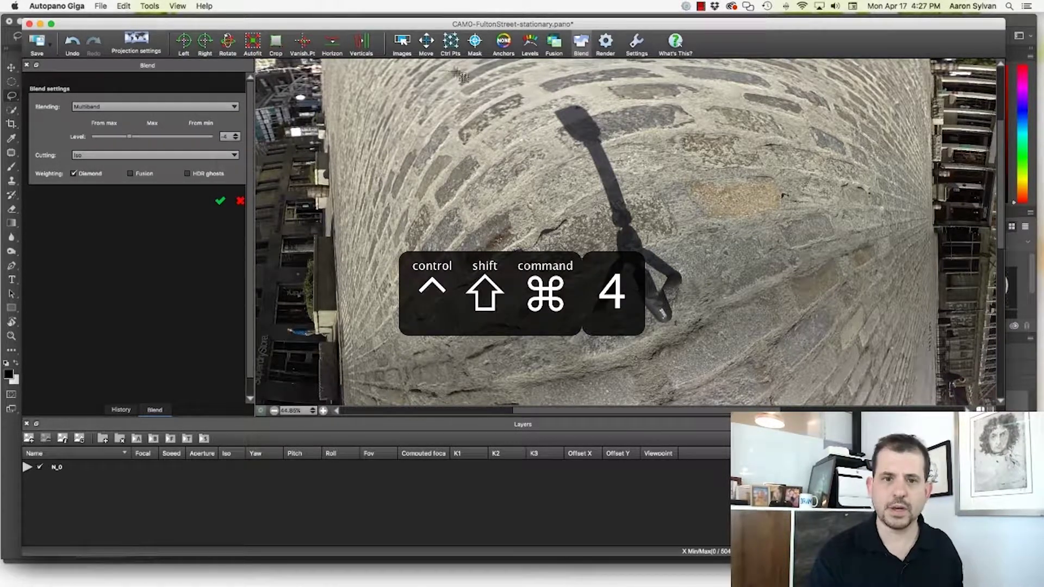
drag(446, 71, 793, 385)
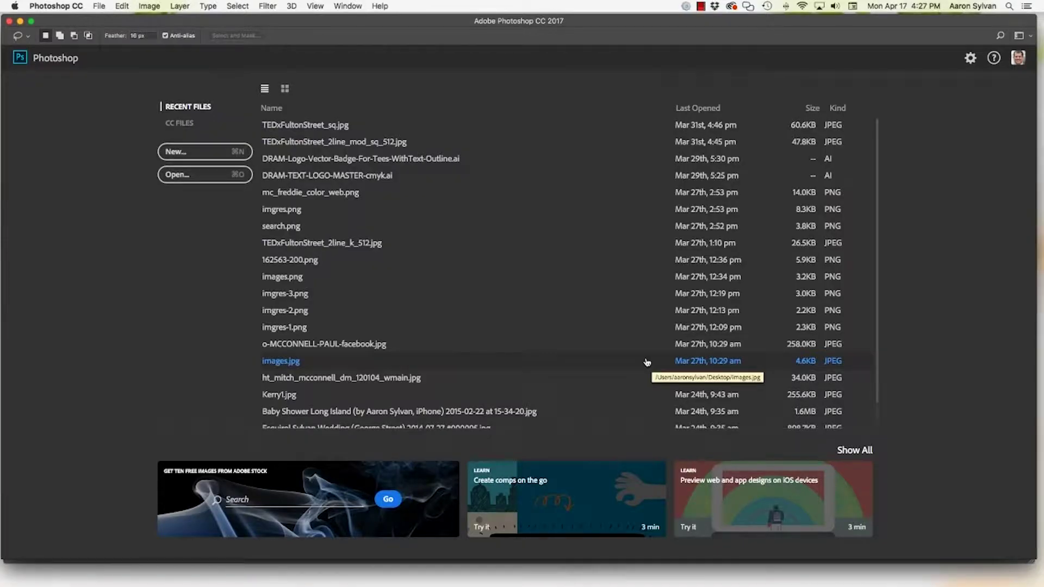
Paste the cobblestone capture into a new clipboard-sized document
key(super+n)
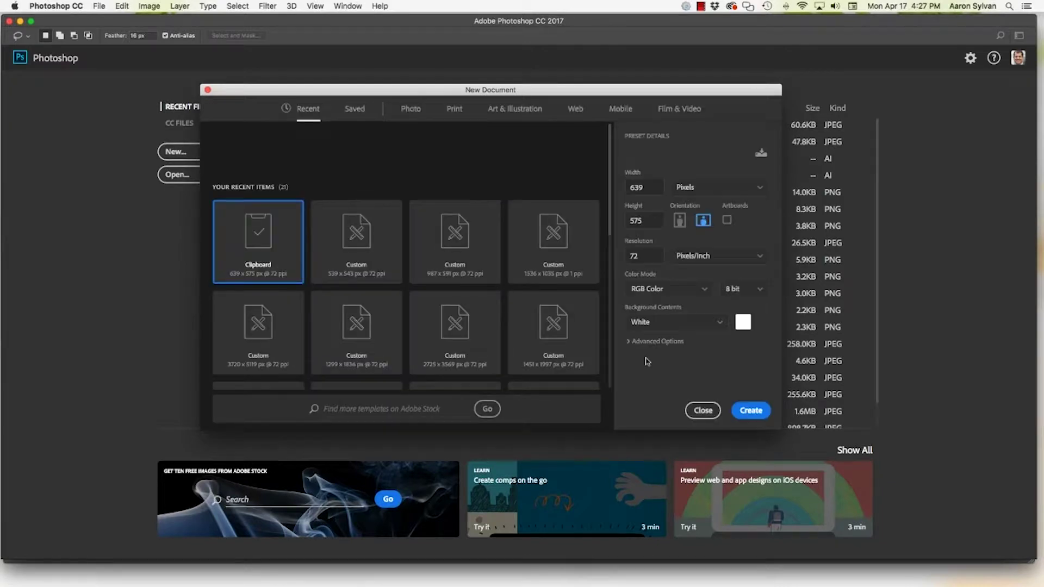
key(Return)
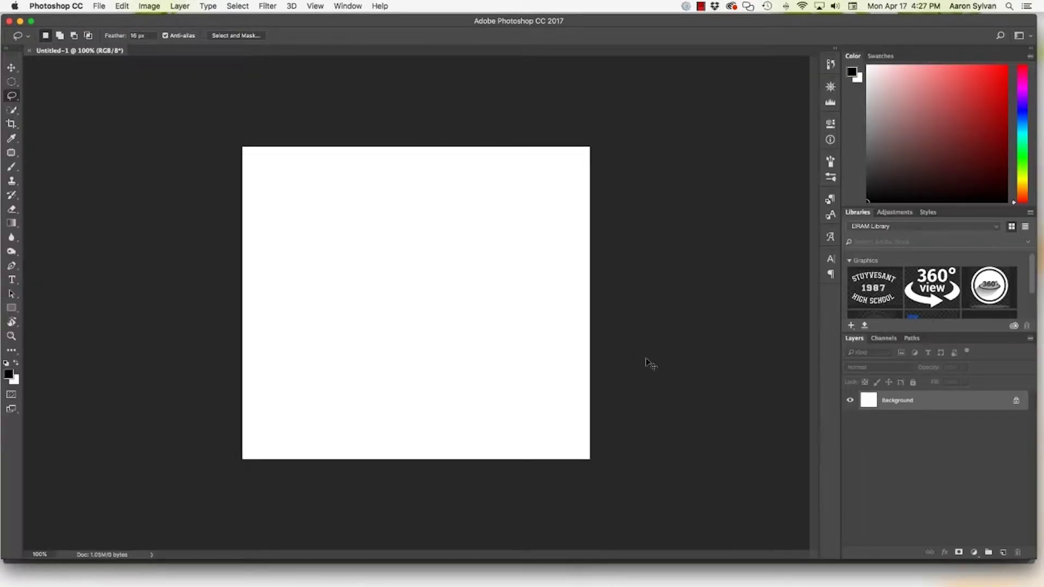
key(super+v)
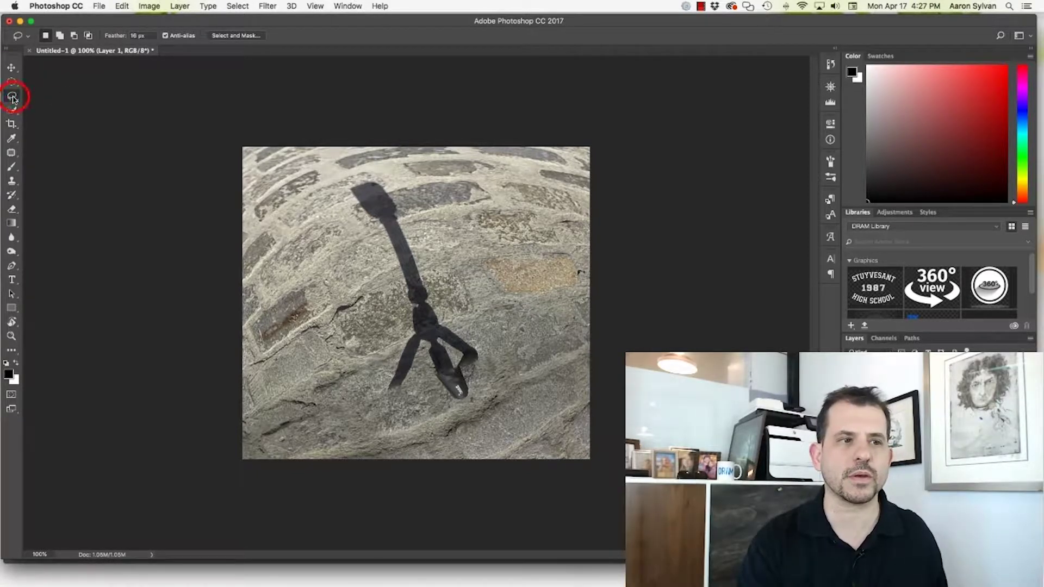
Lasso the tripod shadow and fill it using Content-Aware fill
mouse_move(406, 195)
mouse_down()
mouse_move(356, 171)
mouse_move(337, 196)
mouse_move(378, 291)
mouse_up()
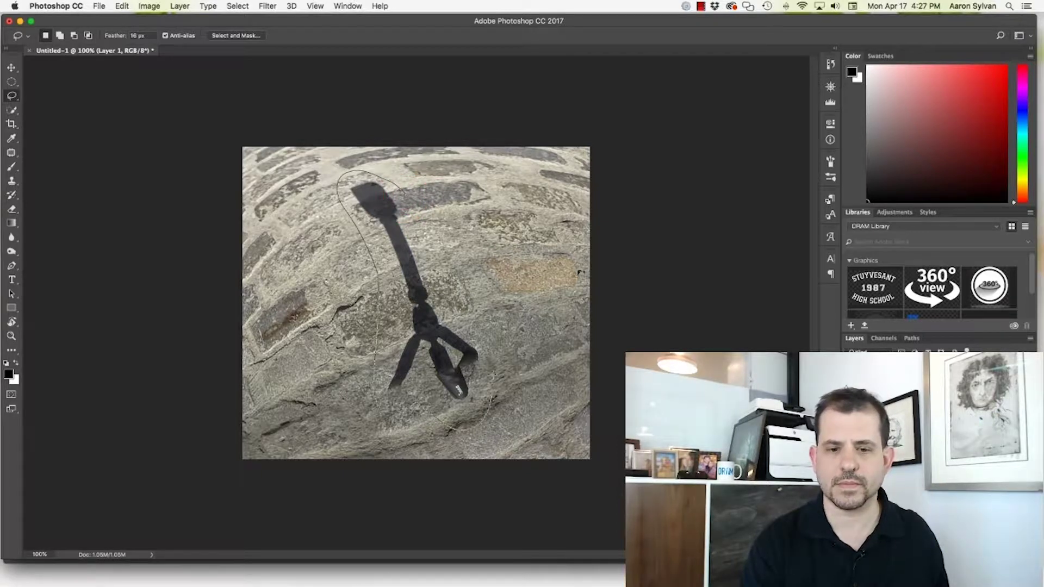
drag(428, 220, 428, 221)
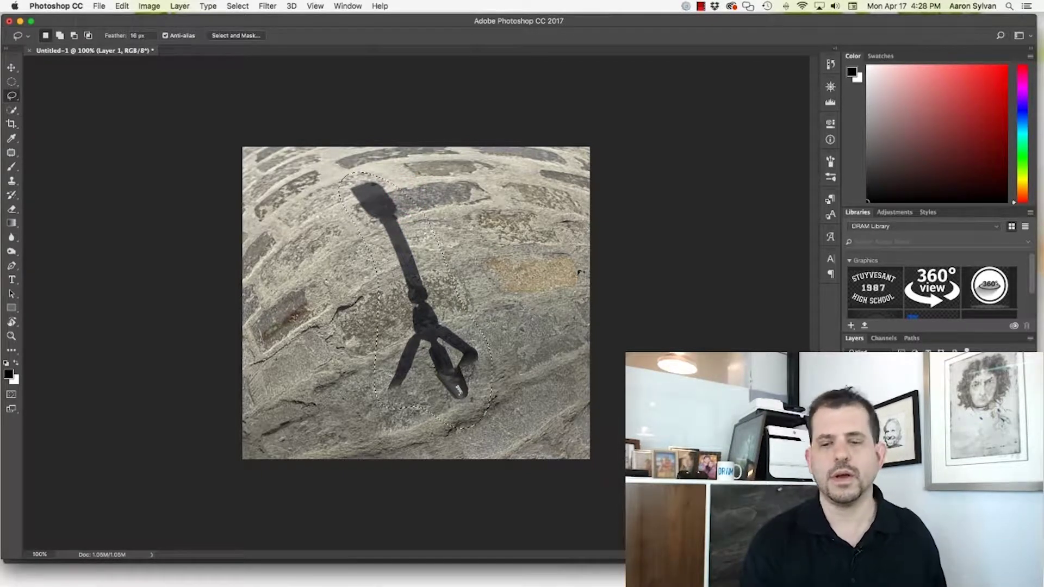
click(118, 6)
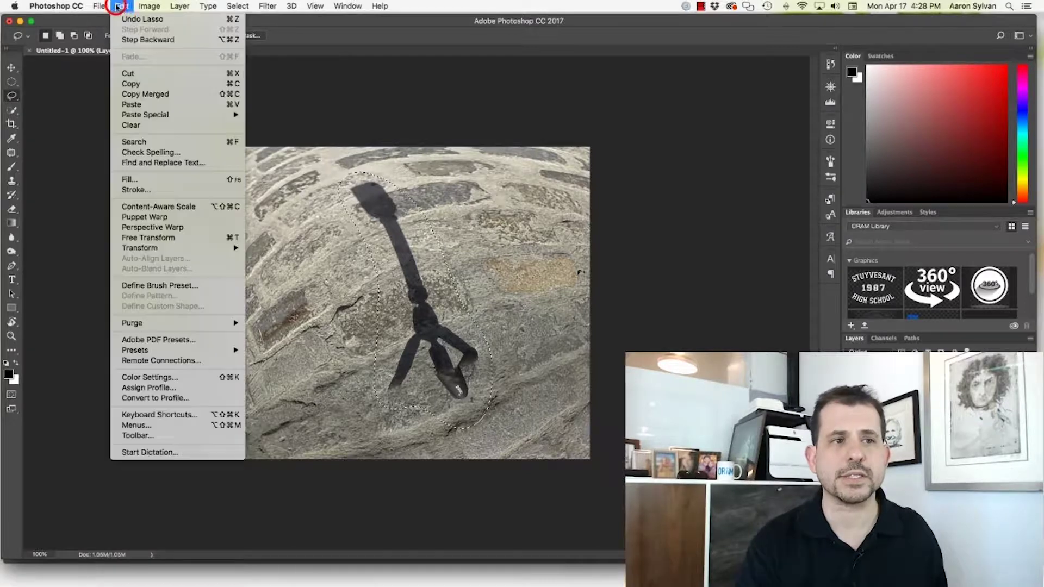
click(139, 179)
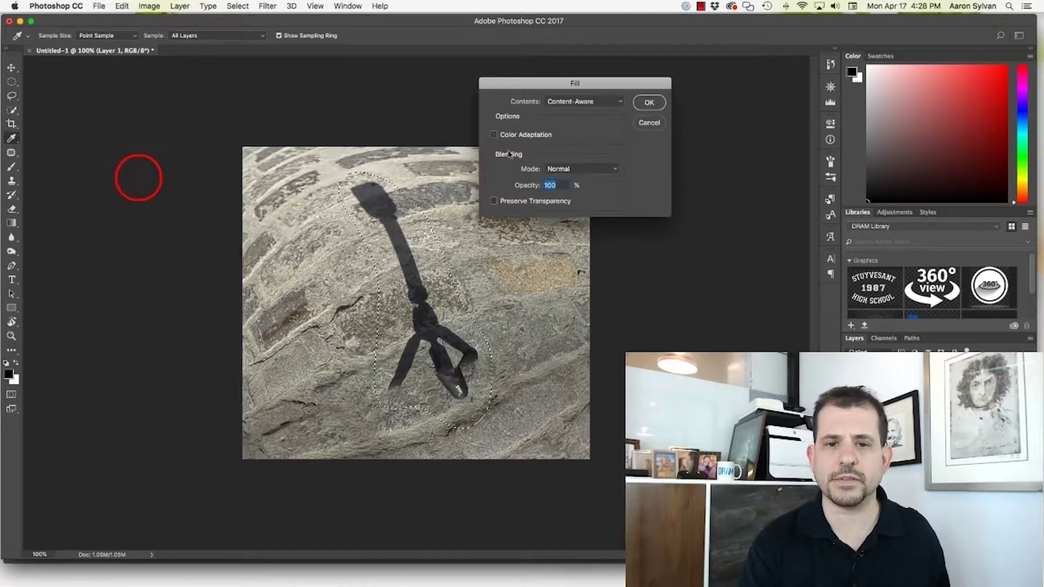
click(598, 105)
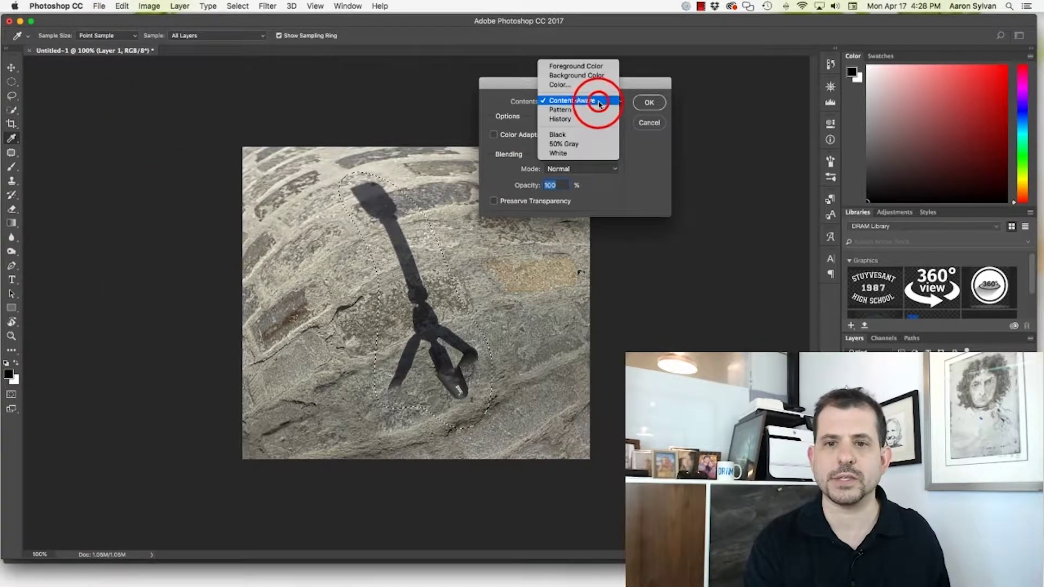
click(598, 99)
click(642, 104)
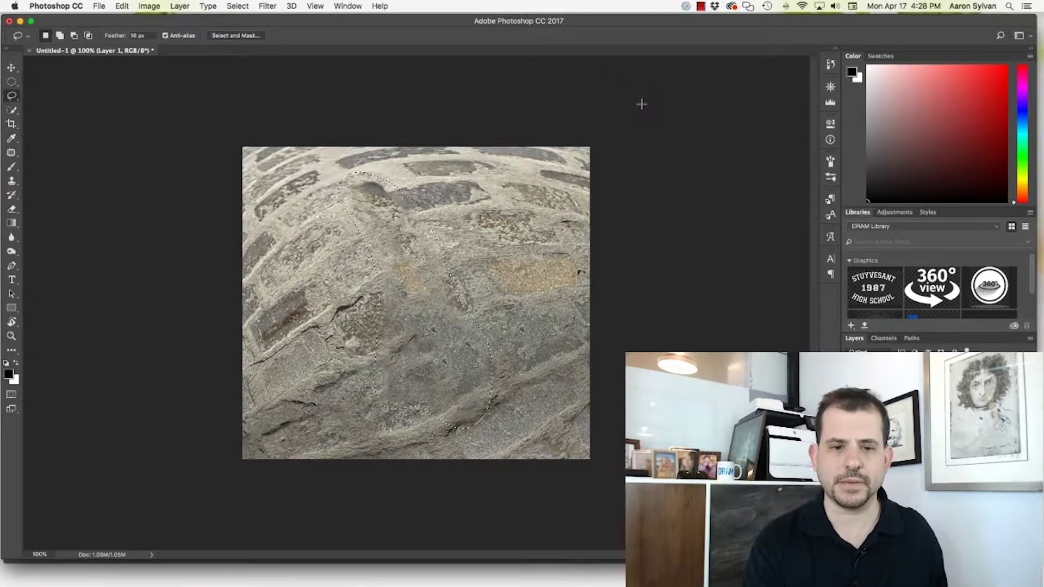
click(238, 7)
Deselect and set up the Clone Stamp tool with a 20 px brush
click(246, 29)
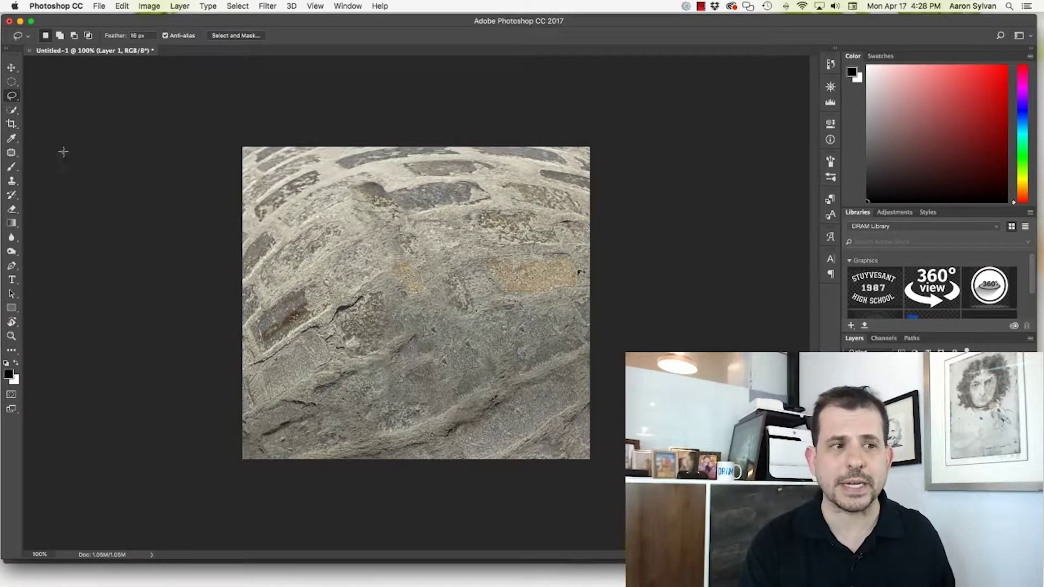
click(12, 183)
key(bracketleft)
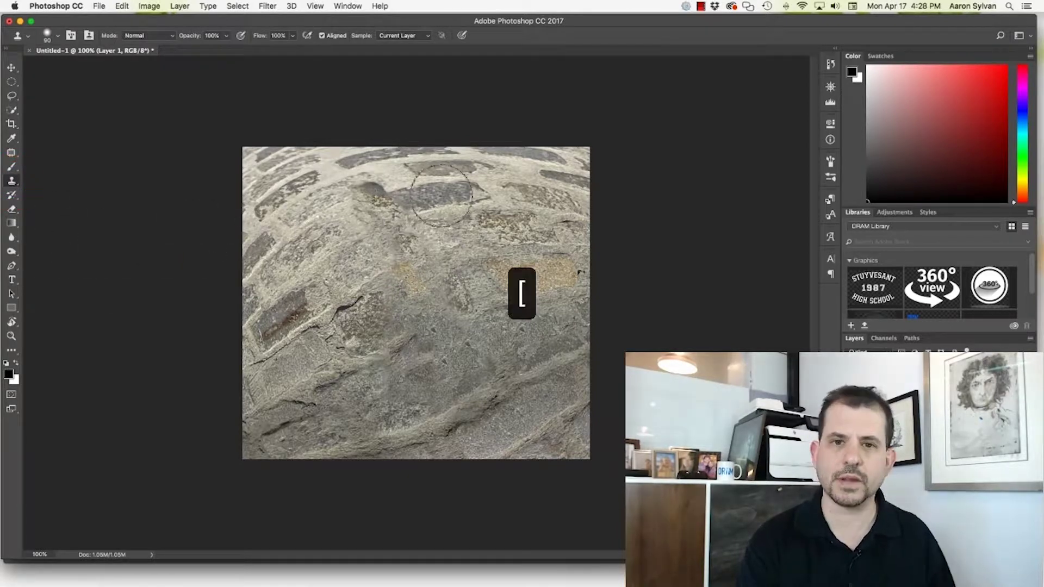
key(bracketleft)
key(bracketright)
key(bracketright)
key(bracketright)
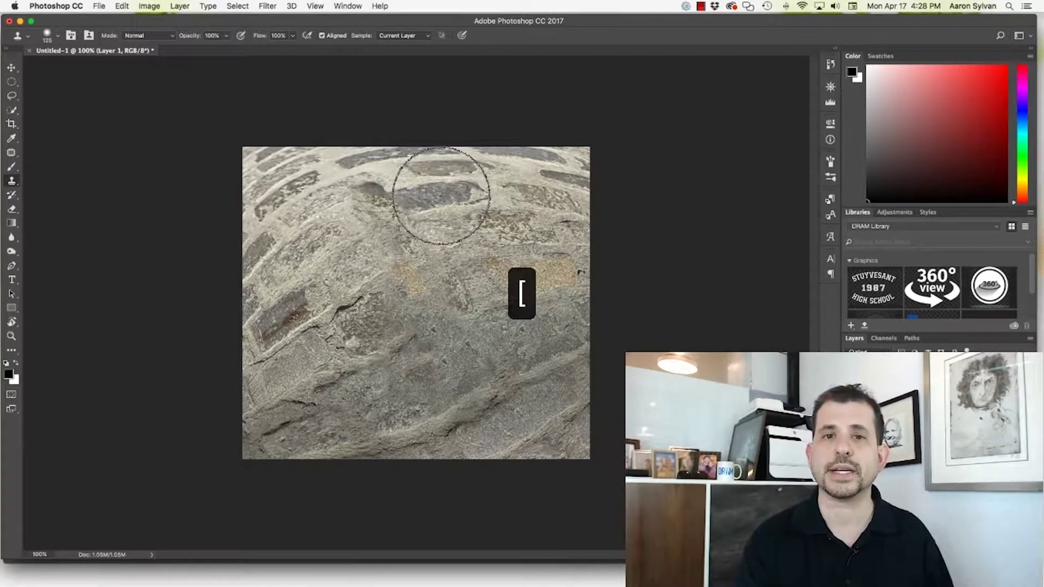
key(bracketleft)
key(bracketleft)
key(bracketleft)
key(bracketleft)
key(bracketleft)
key(bracketleft)
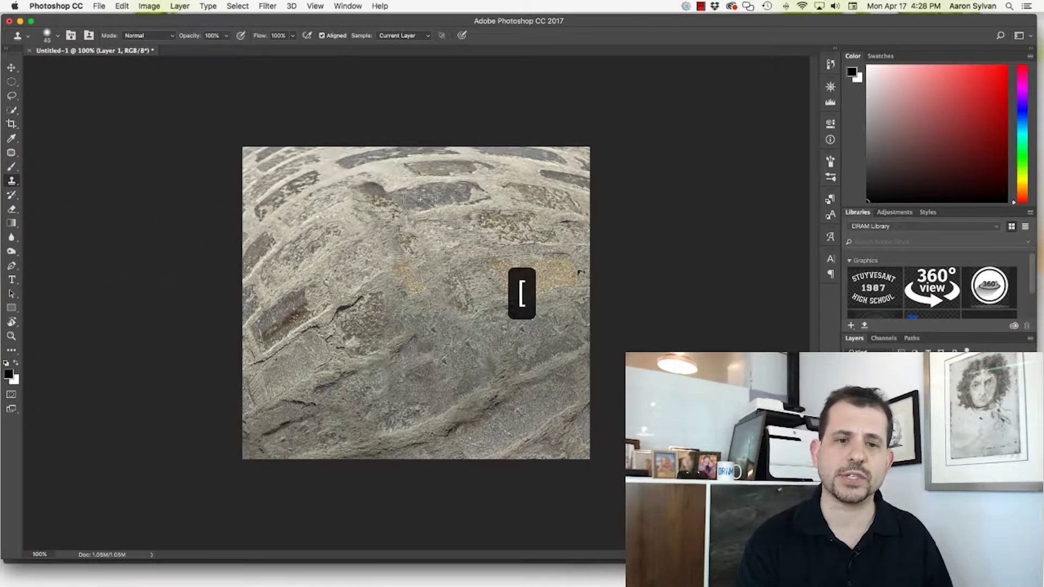
key(bracketleft)
key(bracketright)
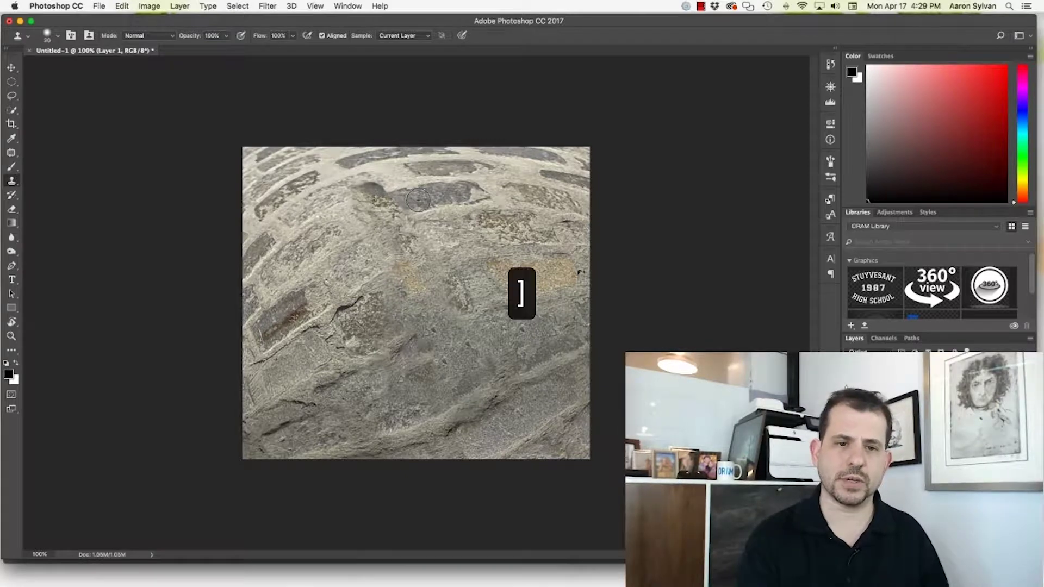
key(bracketleft)
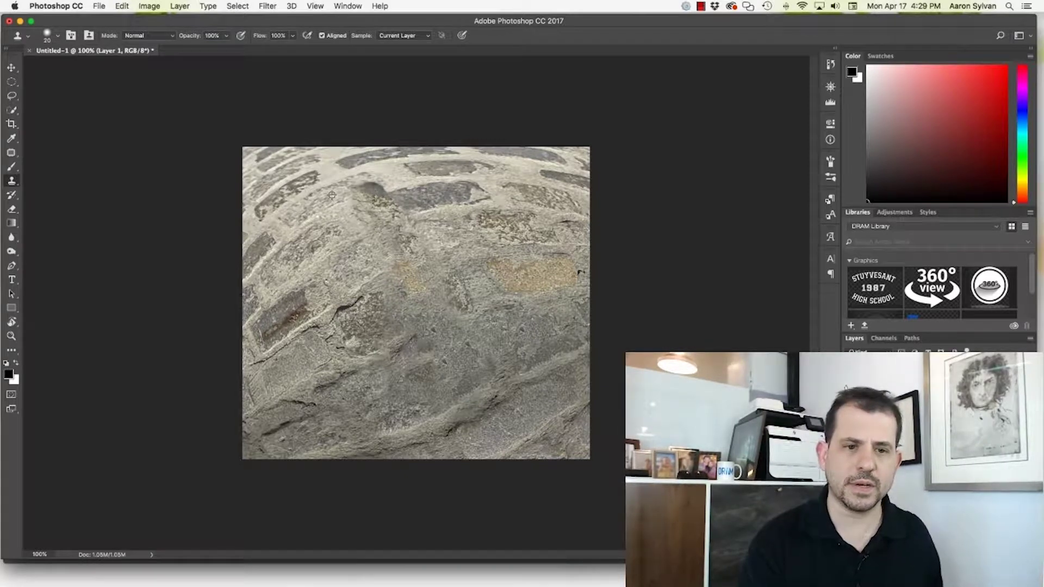
Sample stone texture and clone it over the blemishes near the centre
alt+click(328, 197)
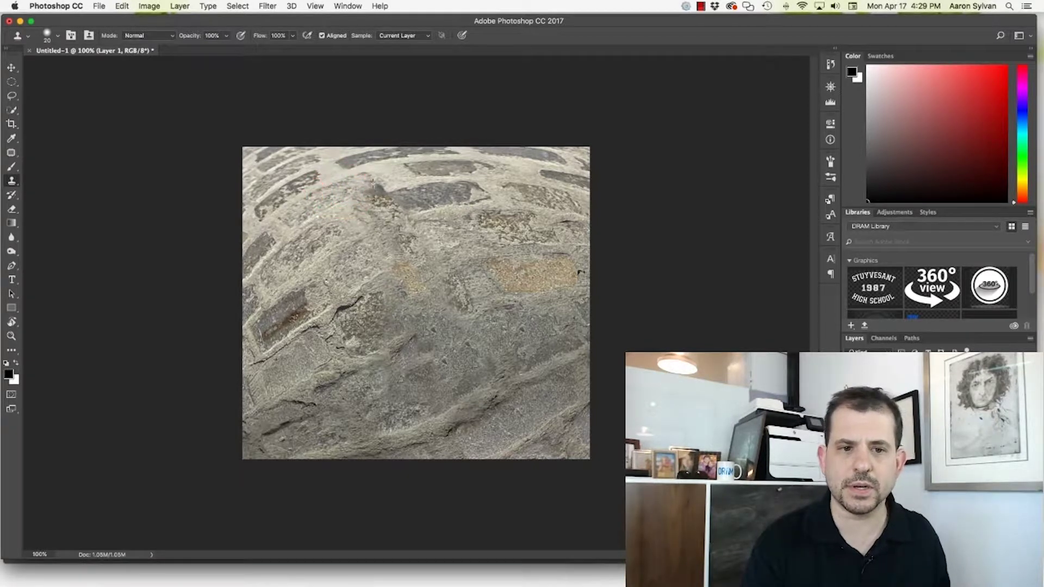
drag(400, 194, 385, 210)
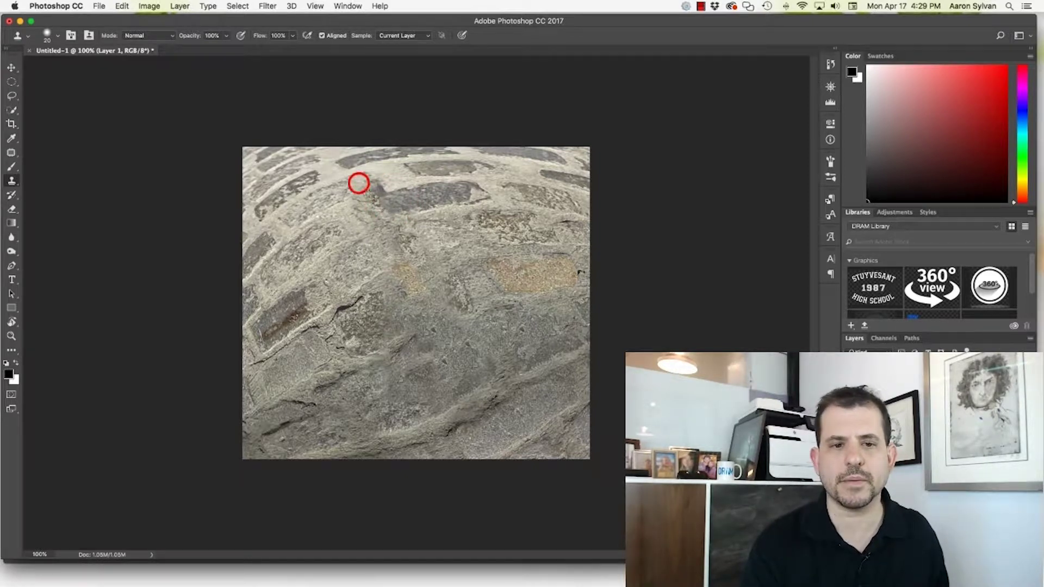
key(bracketright)
click(402, 185)
click(382, 188)
click(399, 187)
click(359, 256)
click(373, 240)
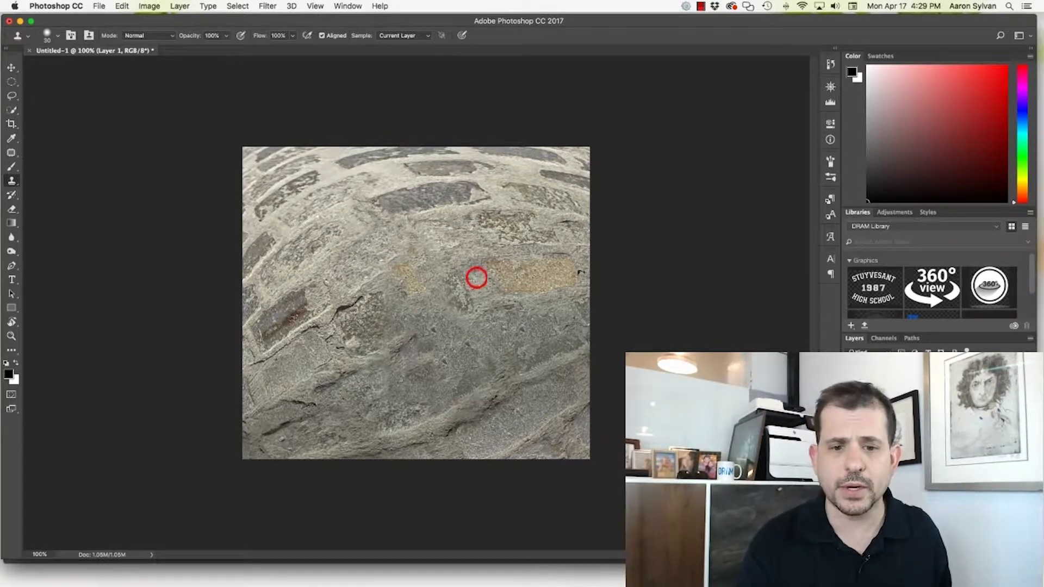
Stamp stone texture over the remaining tan patches left of centre
click(466, 276)
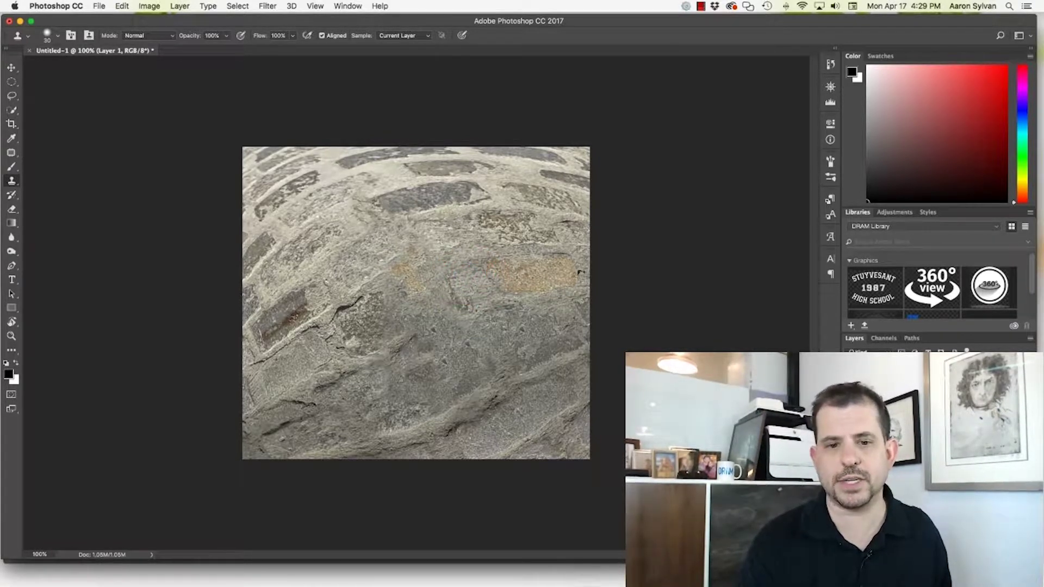
click(489, 303)
click(478, 294)
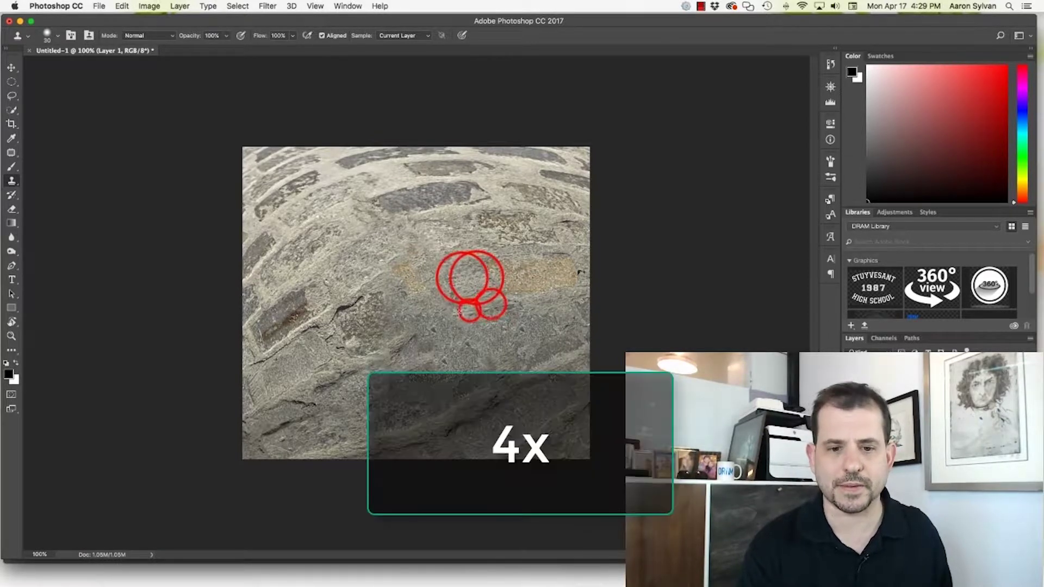
click(375, 305)
click(379, 297)
click(374, 303)
click(391, 308)
Keep only a feathered lasso of the central stone, deleting the rest and hiding Background
click(12, 96)
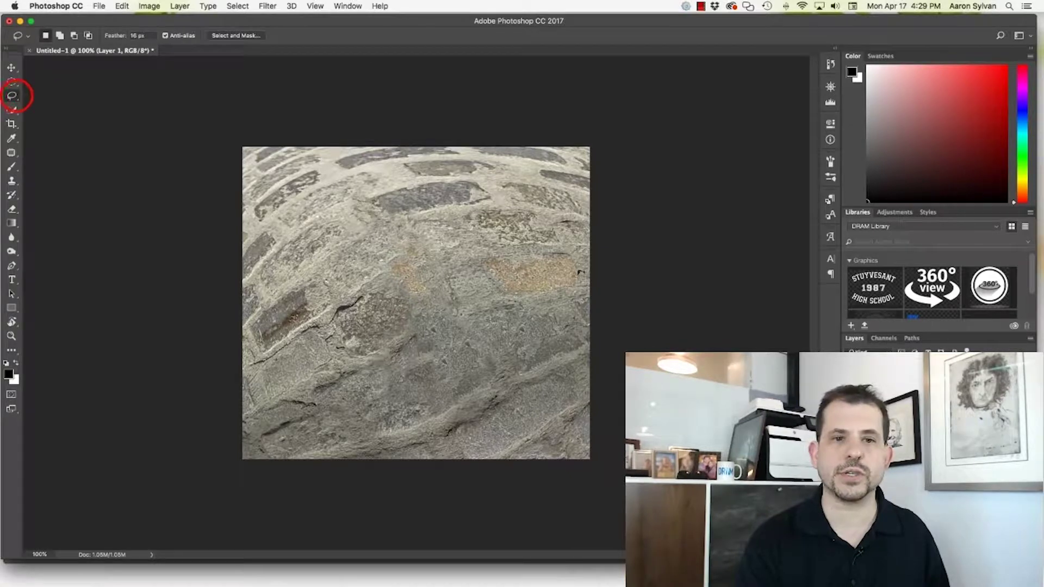
drag(517, 169, 298, 170)
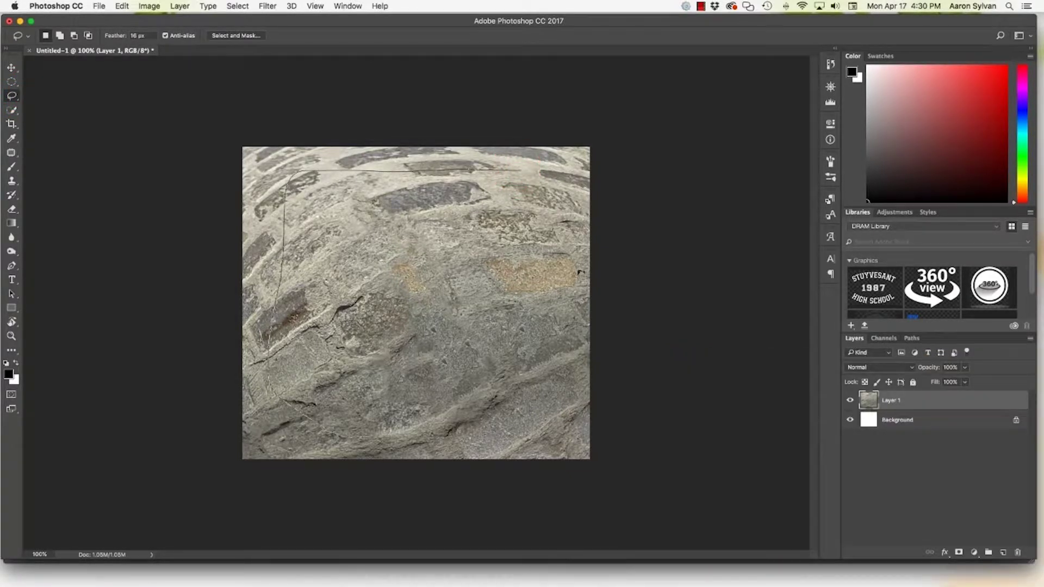
drag(568, 200, 566, 197)
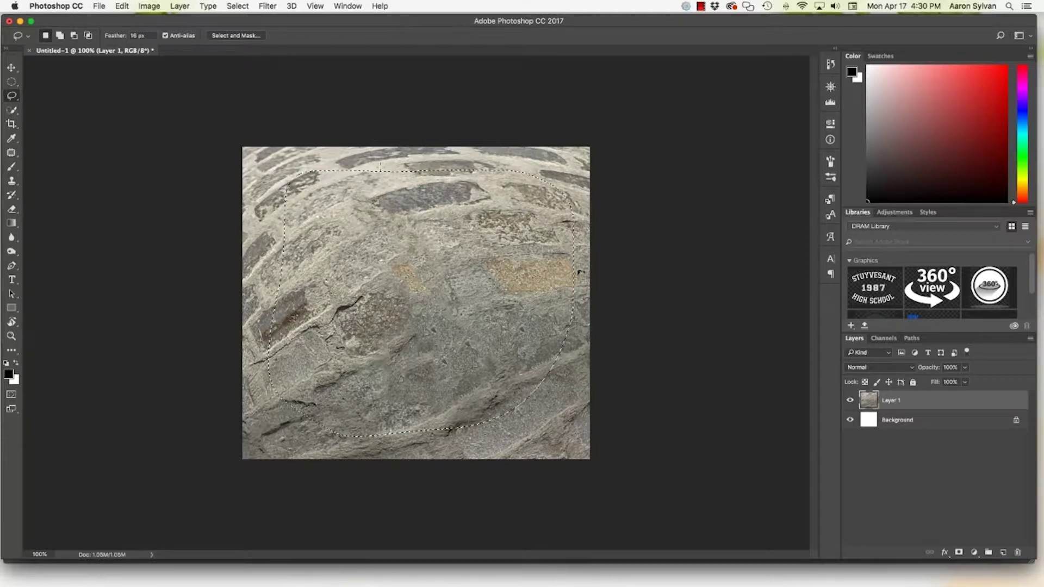
click(238, 6)
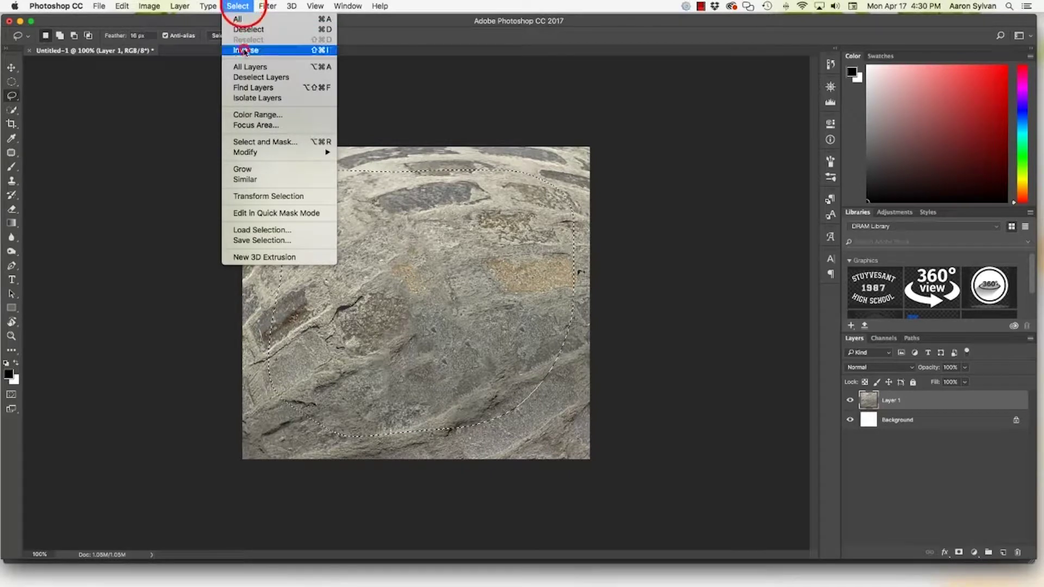
click(244, 50)
key(Delete)
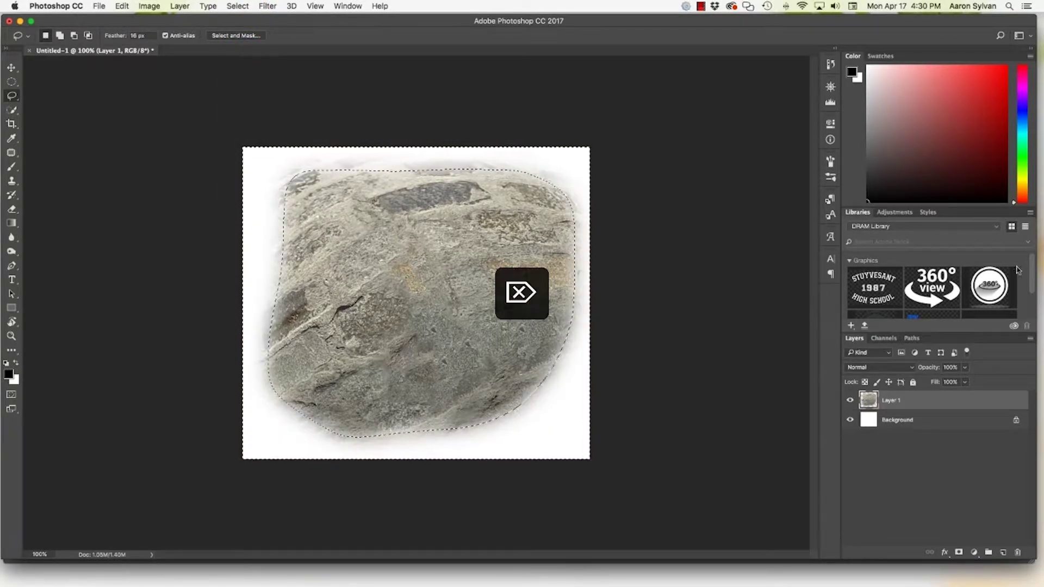
click(850, 420)
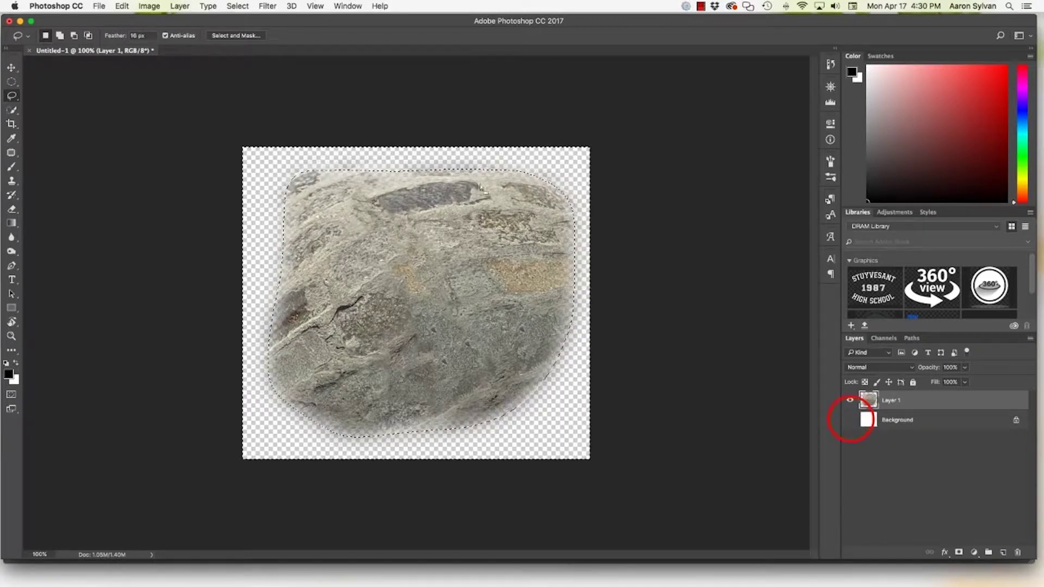
Save the patch as CobblestonePatch.png in PNG format
click(99, 6)
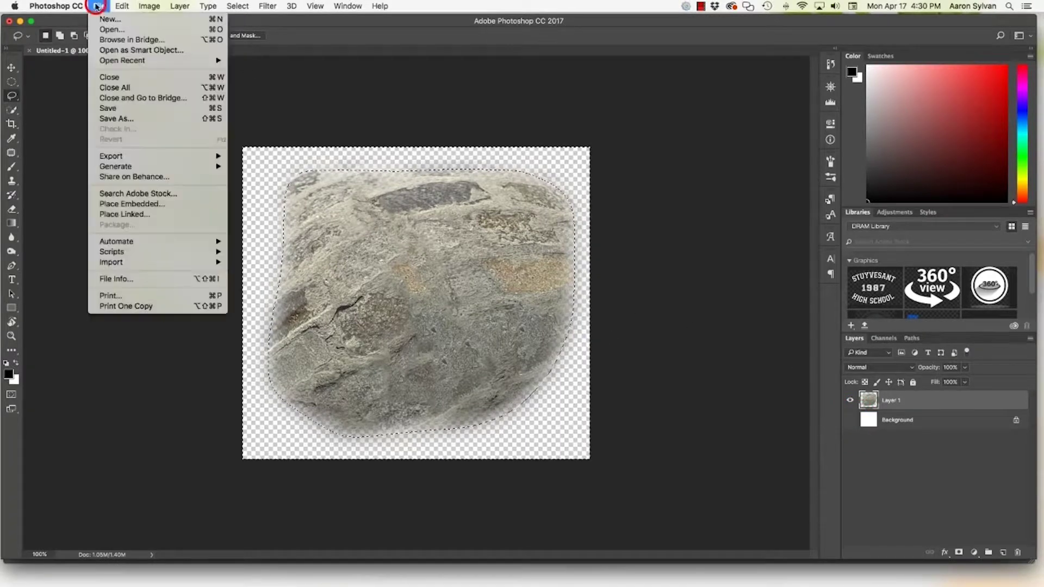
click(112, 118)
text(CobblestonePatch.psd)
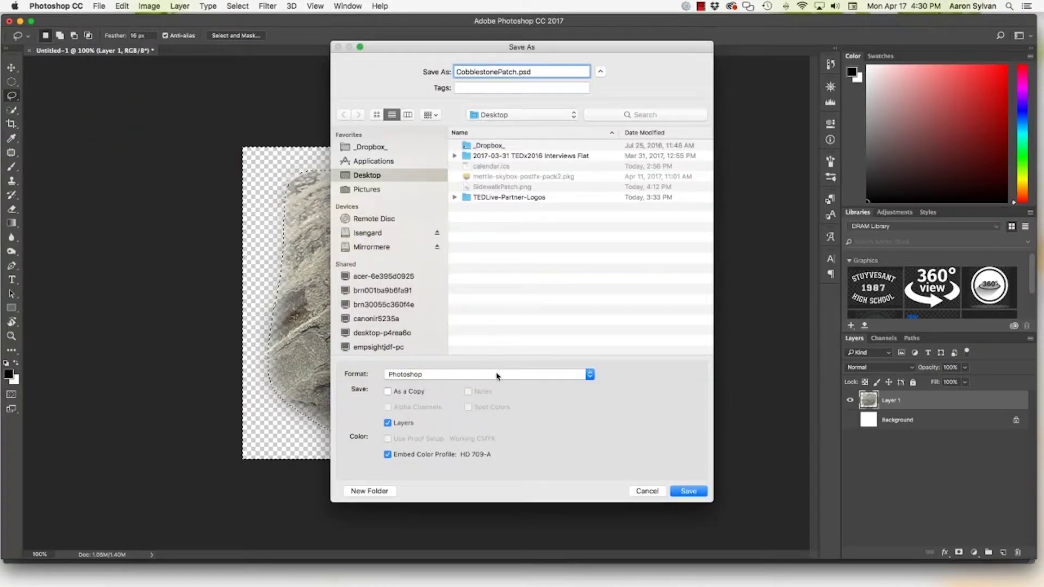
click(496, 376)
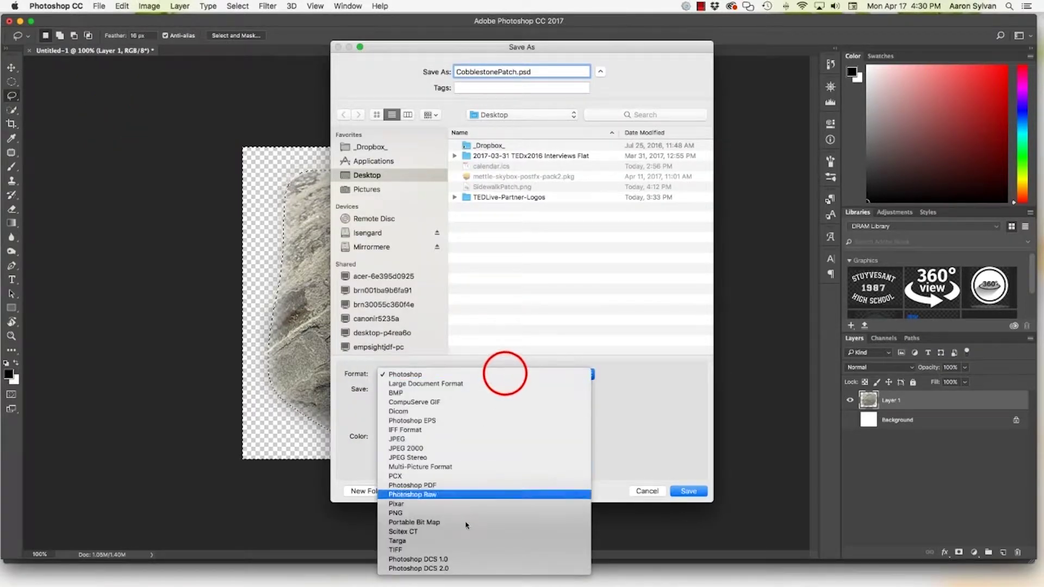
click(463, 515)
key(p)
key(n)
key(g)
key(Return)
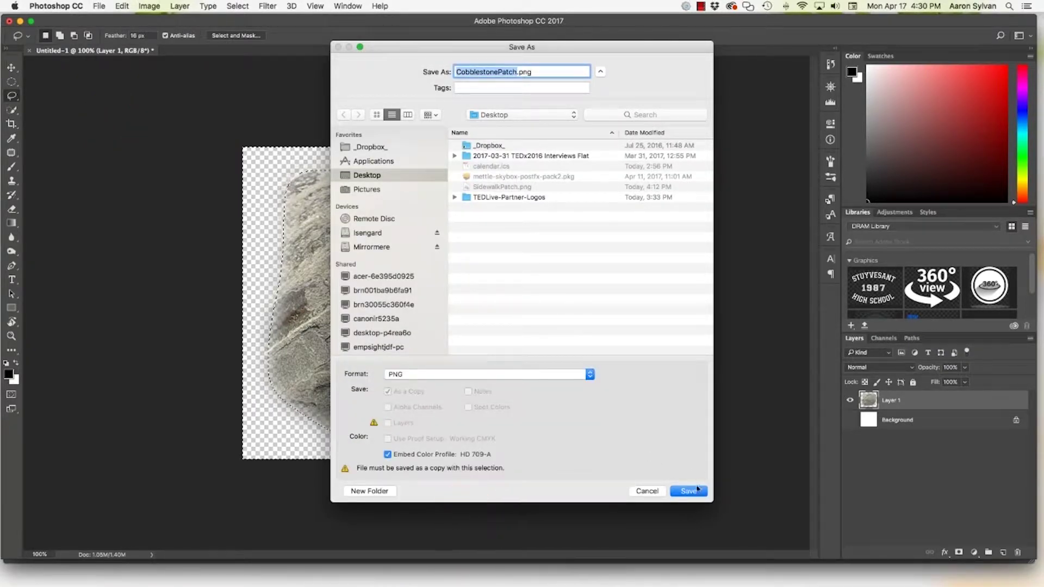
click(691, 491)
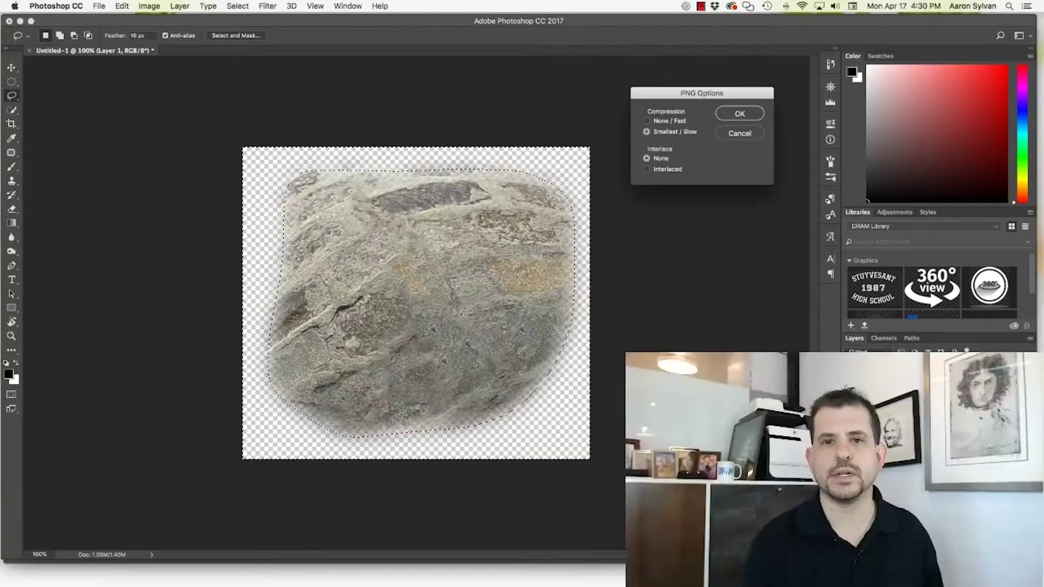
click(739, 113)
Quit Photoshop without saving the untitled document
click(55, 6)
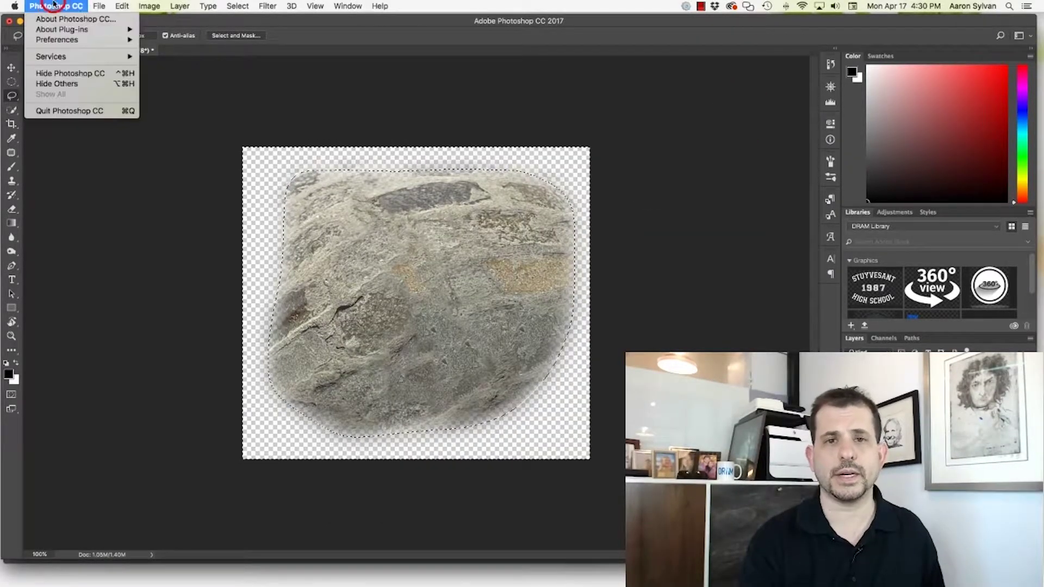
click(60, 110)
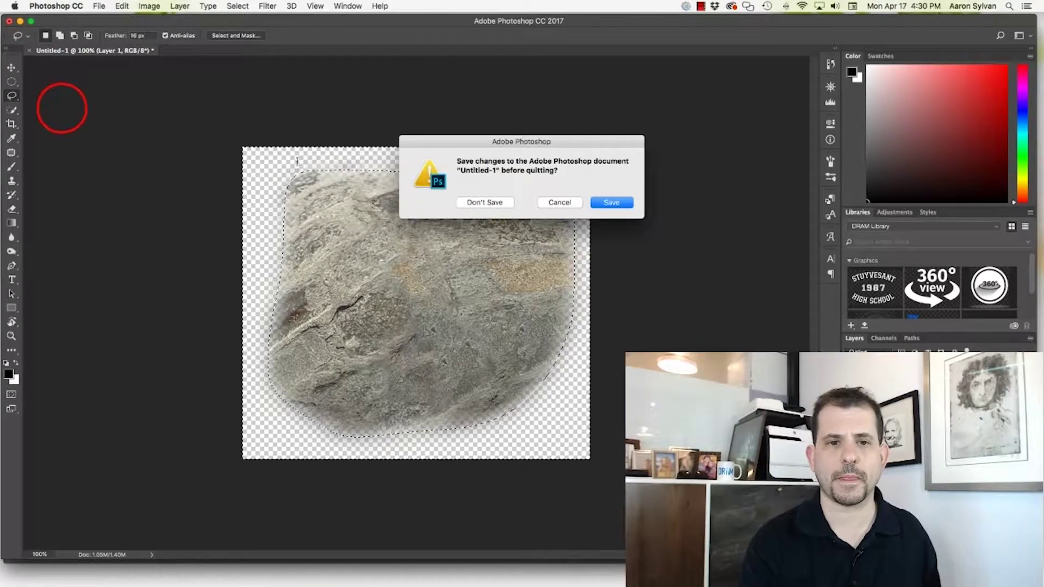
click(495, 204)
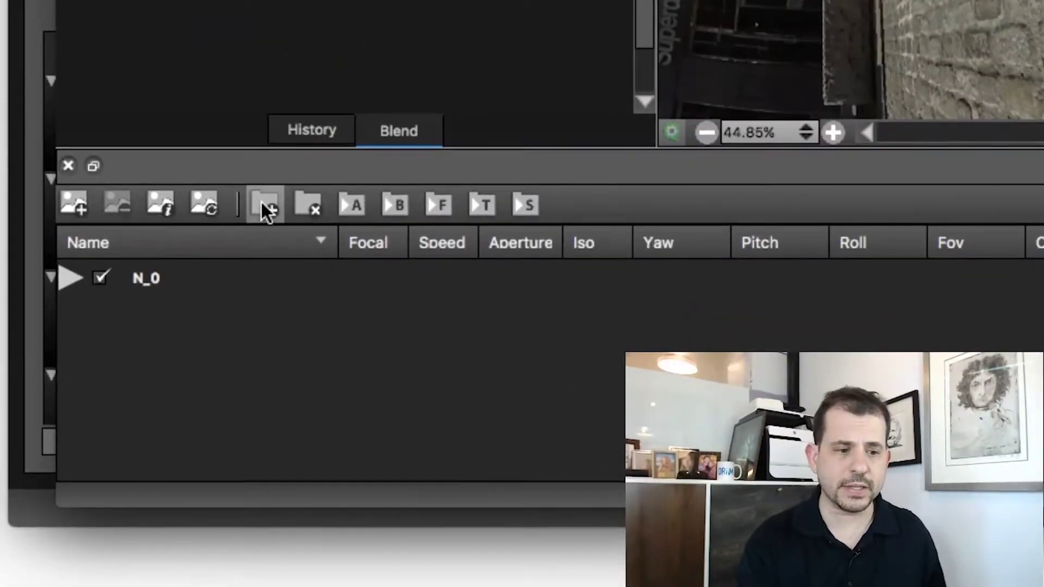
Add a new layer to the panorama and rename it Patch
click(262, 204)
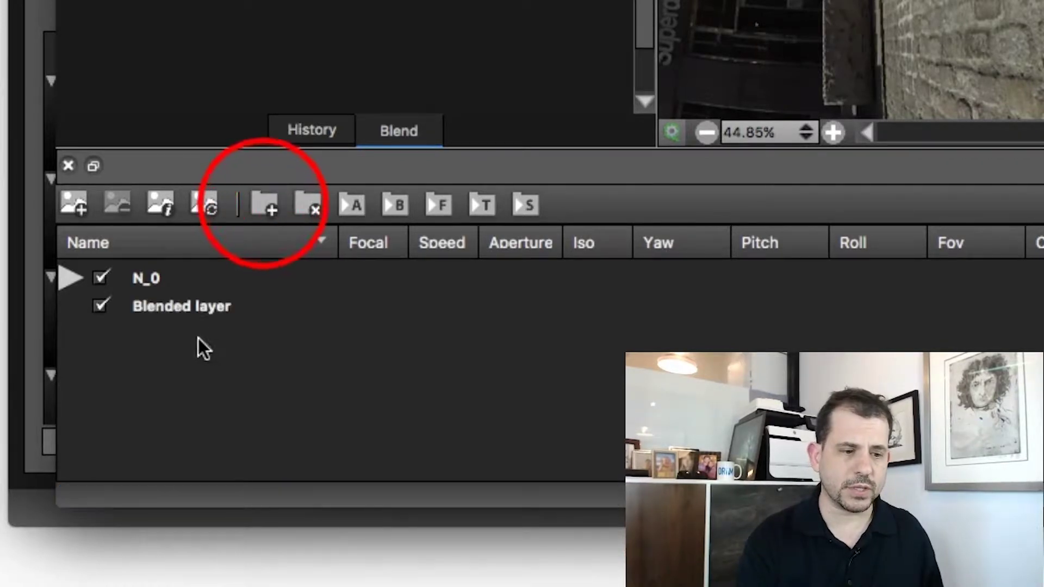
click(175, 307)
double_click(175, 308)
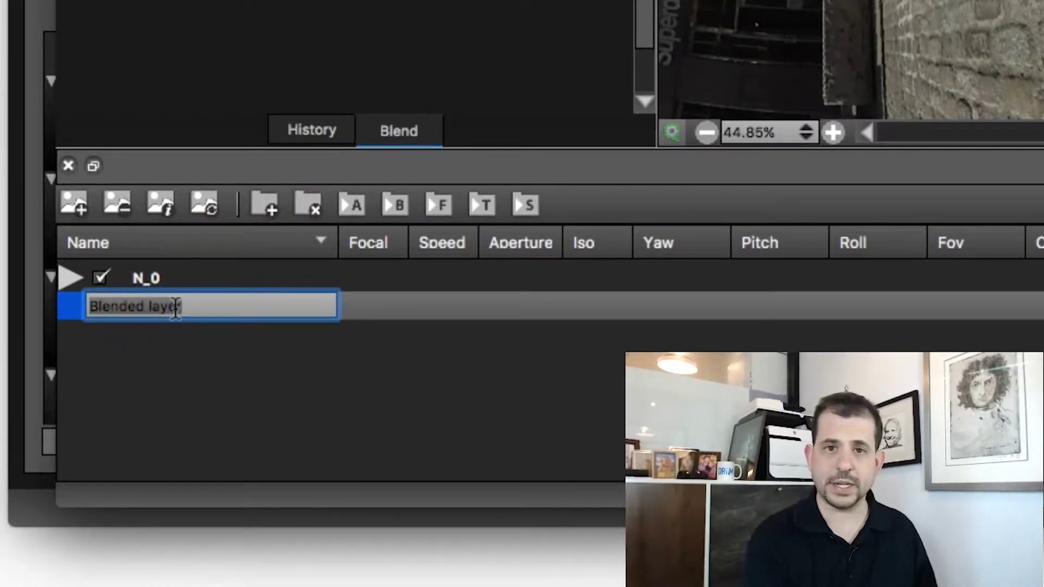
text(Patch)
key(Return)
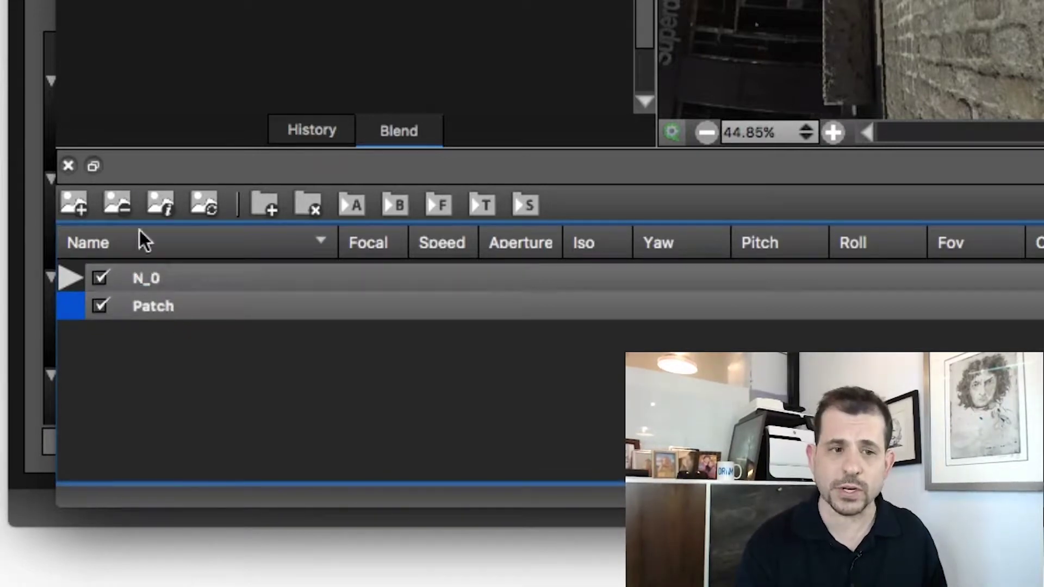
Load CobblestonePatch.png from the Desktop into the Patch layer
click(74, 205)
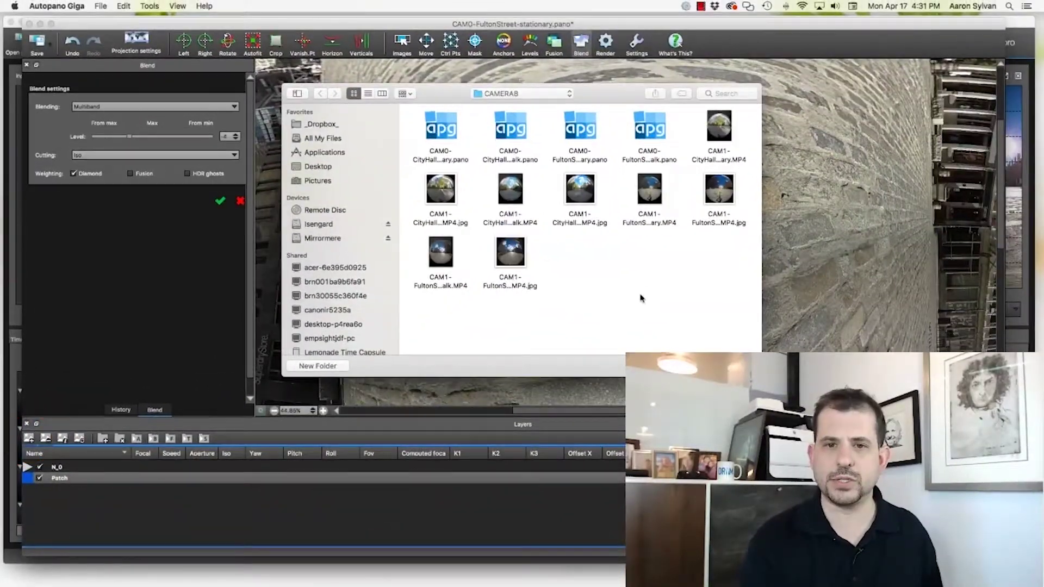
key(super+shift+d)
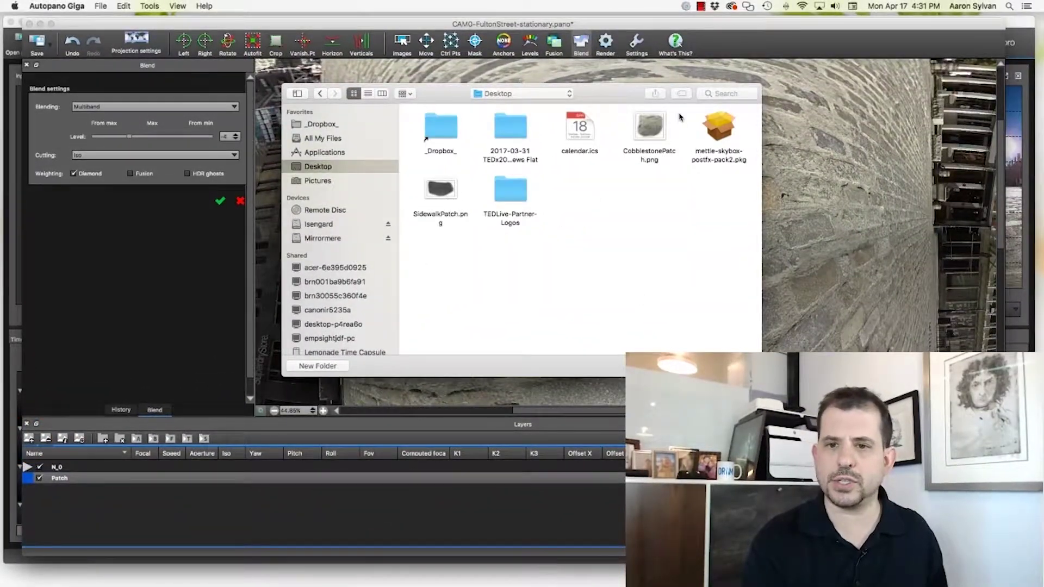
click(651, 127)
click(736, 363)
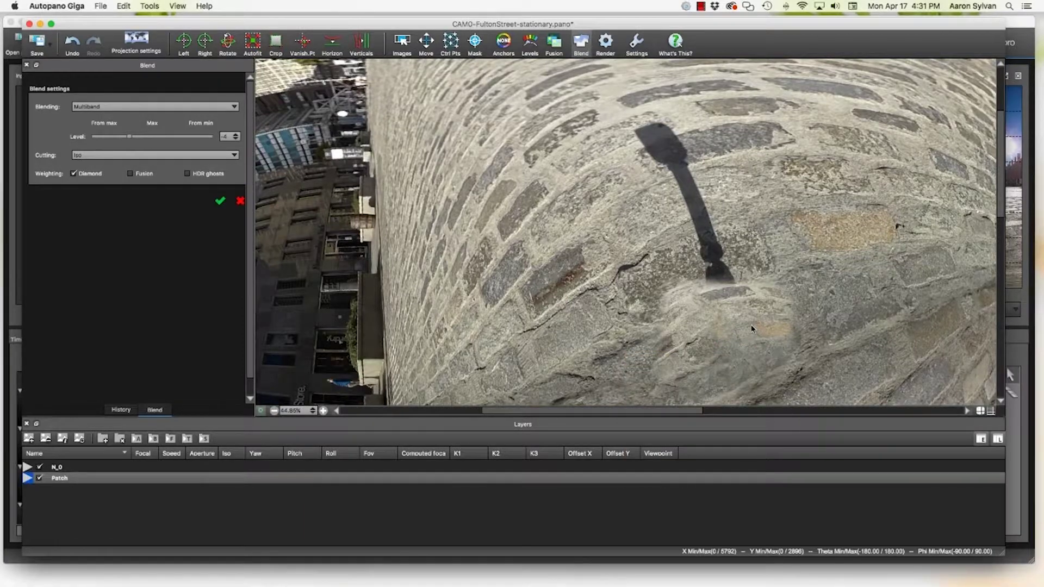
With Picture move, drag the patch up over the tripod shadow to yaw -3.752, pitch 22.301
drag(636, 413, 713, 415)
drag(1001, 189, 1002, 211)
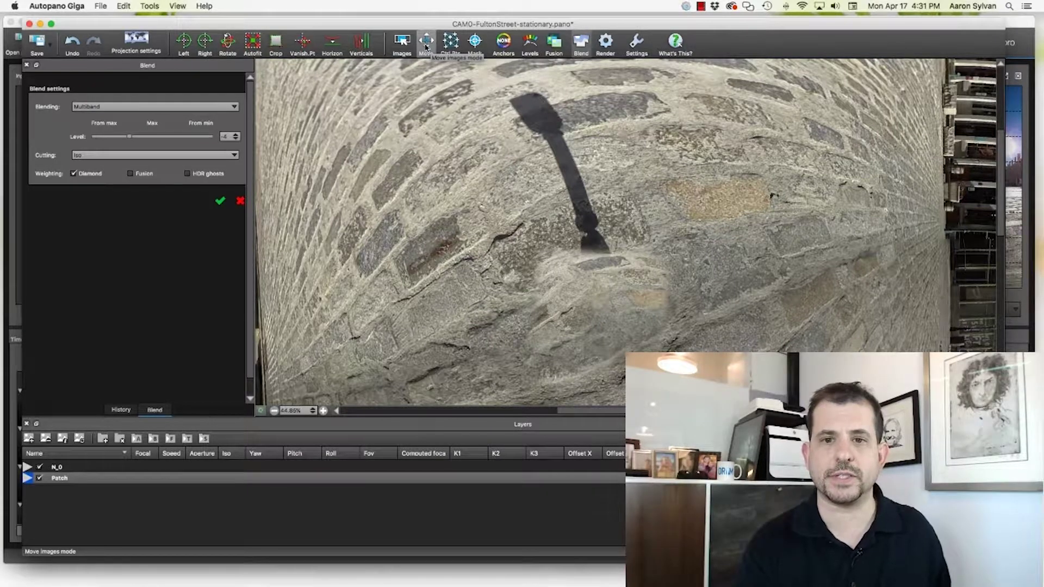
click(427, 42)
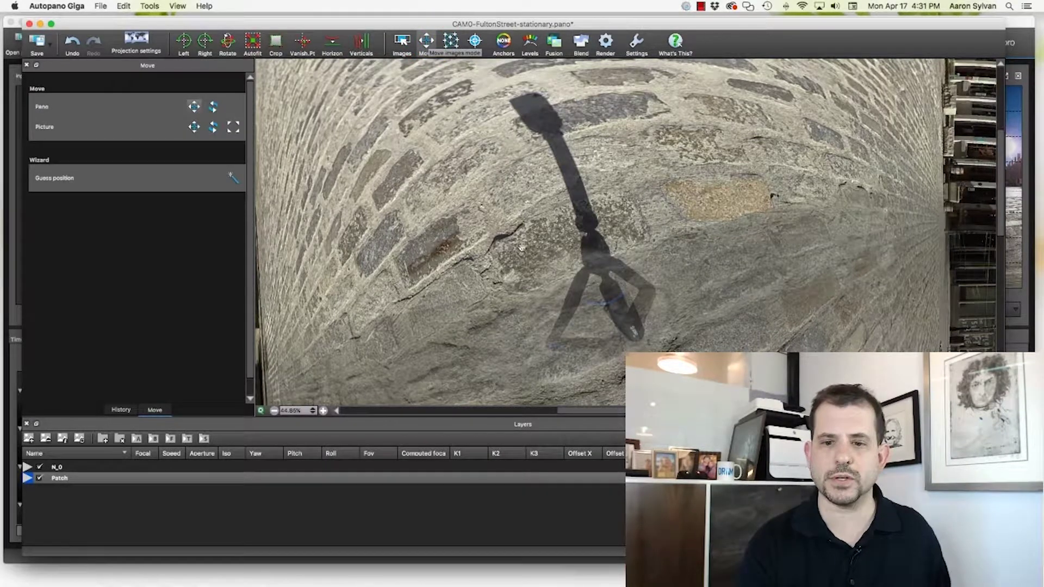
click(194, 128)
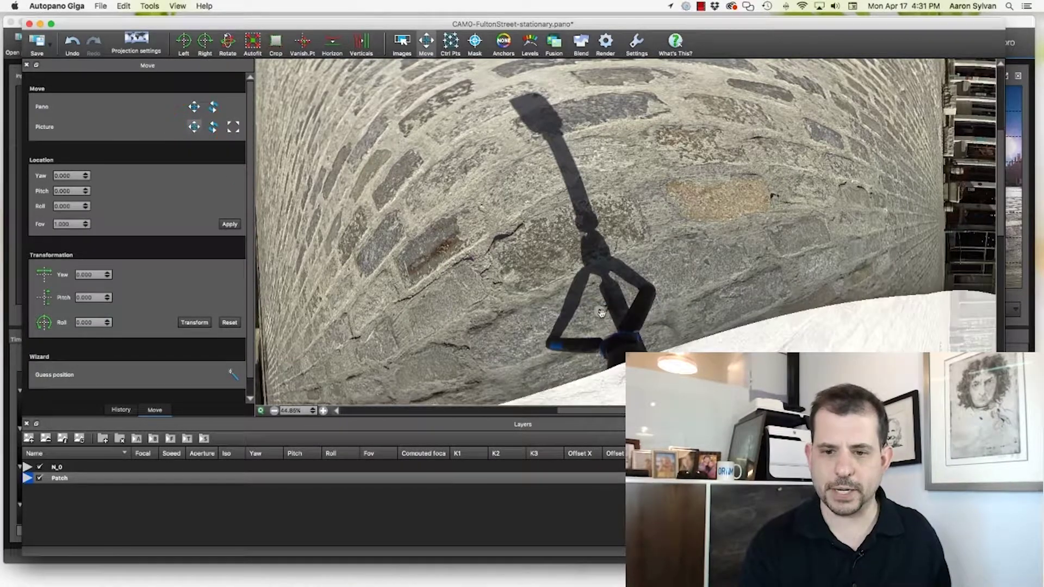
drag(601, 314, 586, 229)
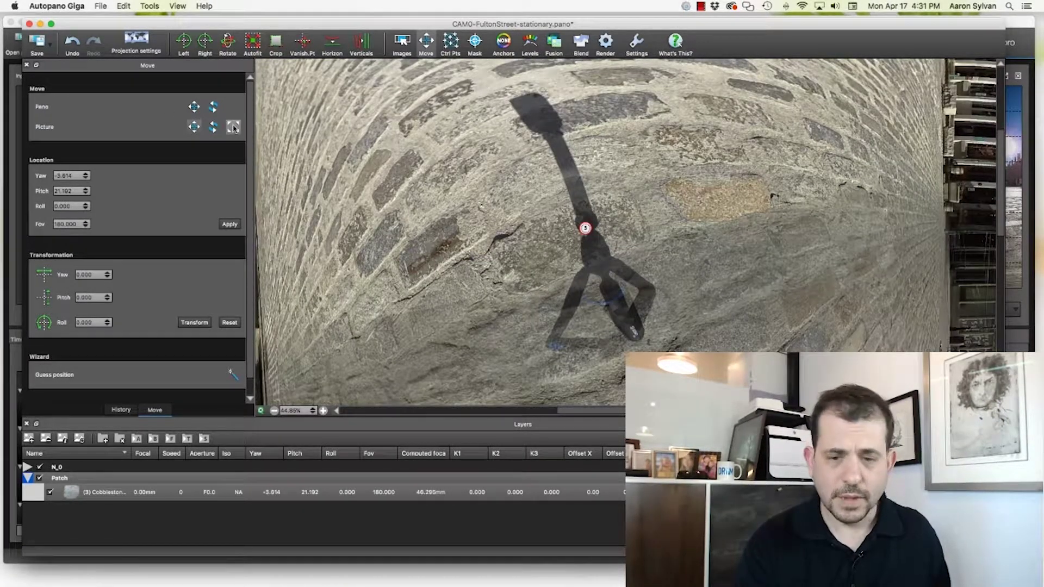
drag(585, 228, 583, 226)
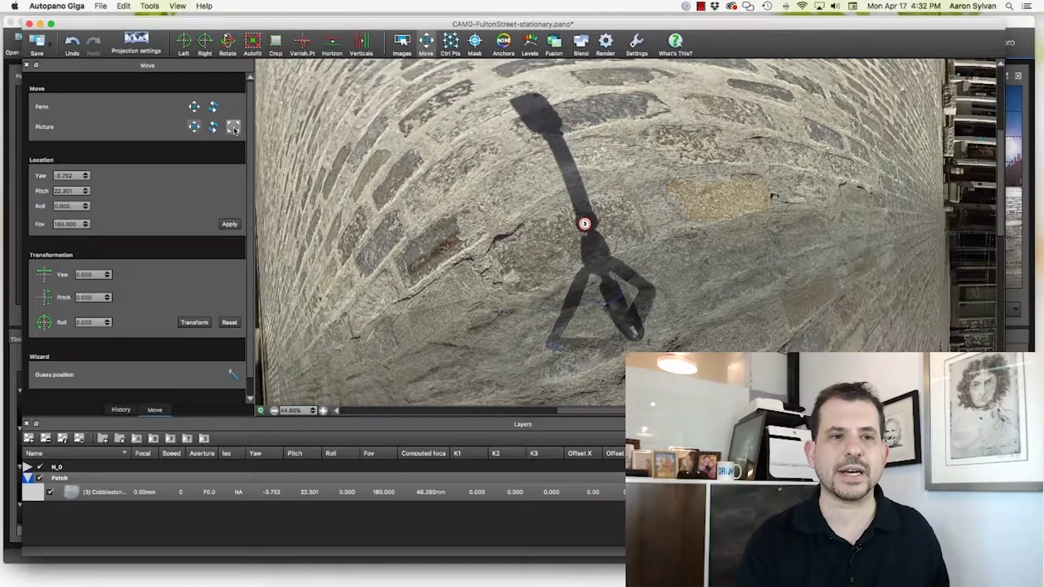
Scroll-zoom the patch picture until its Fov is 359.100 (focal 23.206mm)
click(233, 127)
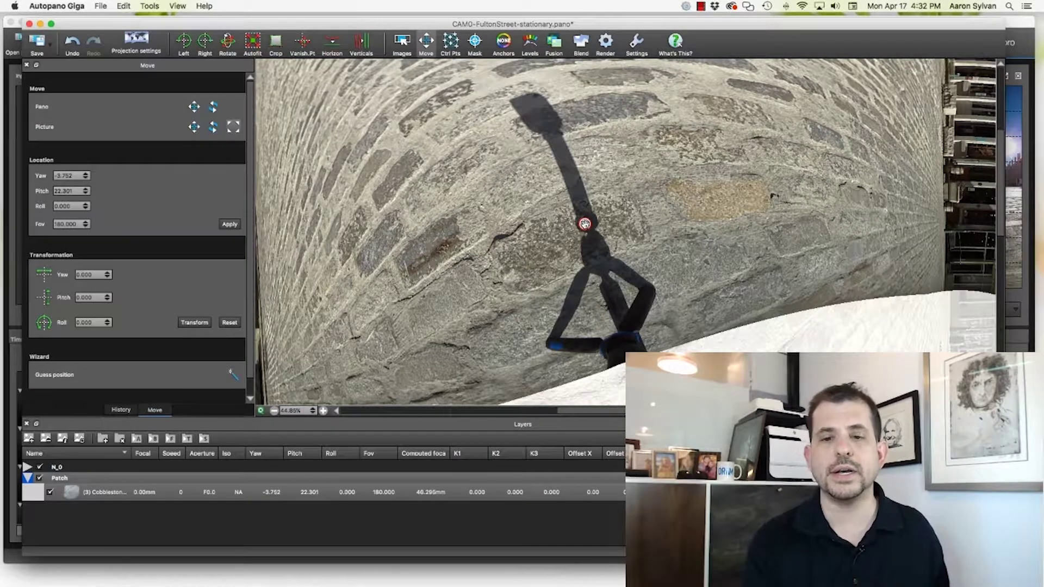
click(584, 223)
scroll(602, 228, up, 3)
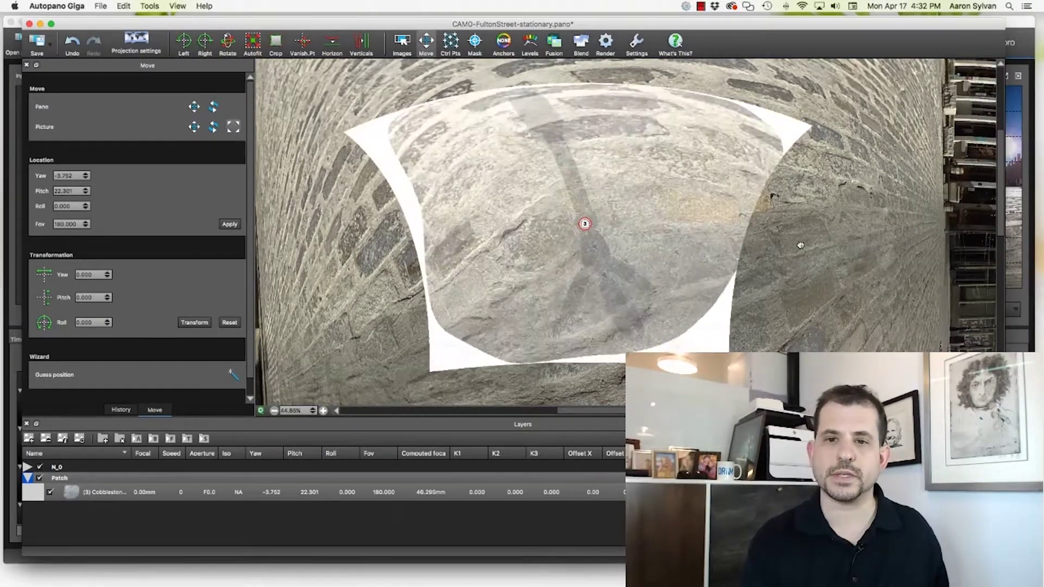
scroll(577, 244, down, 5)
scroll(560, 265, up, 5)
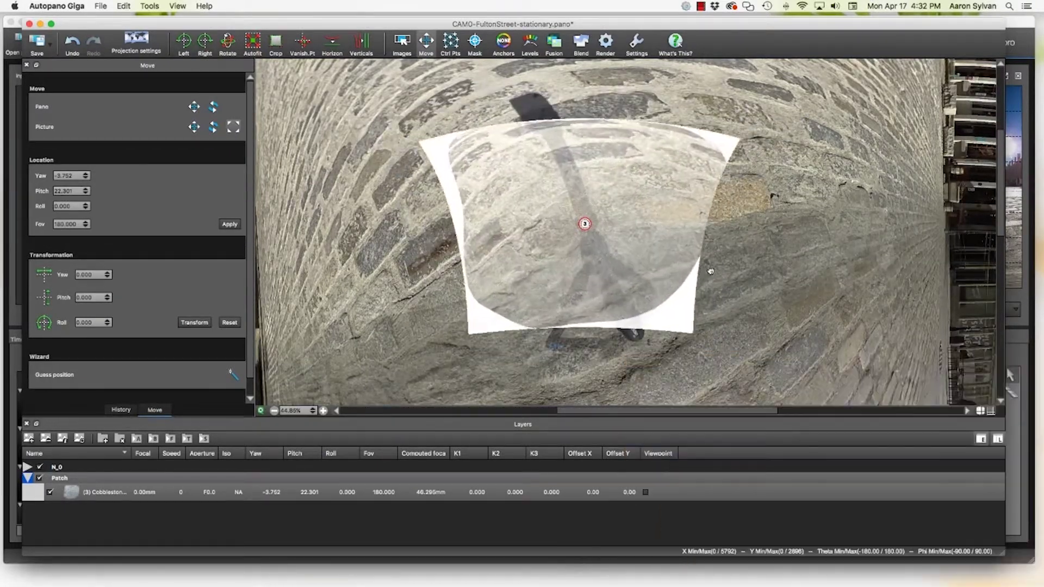
scroll(802, 268, down, 5)
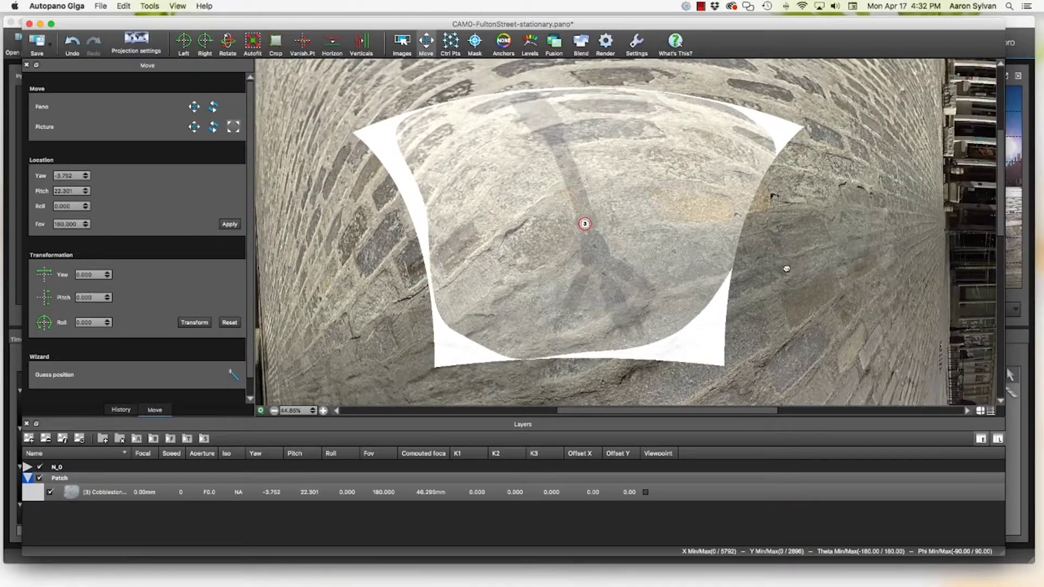
scroll(713, 279, up, 3)
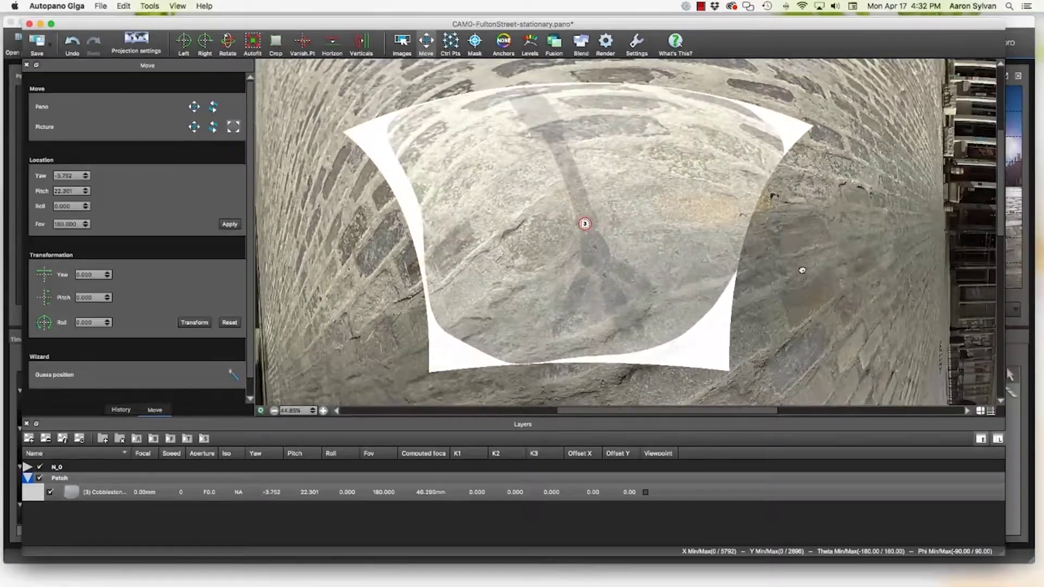
scroll(801, 270, up, 5)
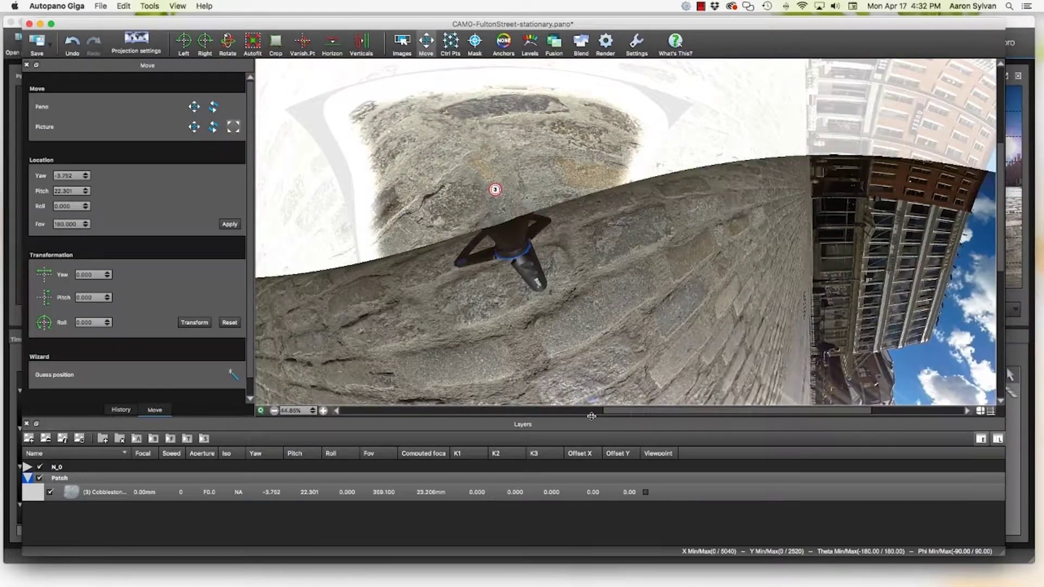
drag(715, 413, 712, 414)
drag(1003, 196, 953, 168)
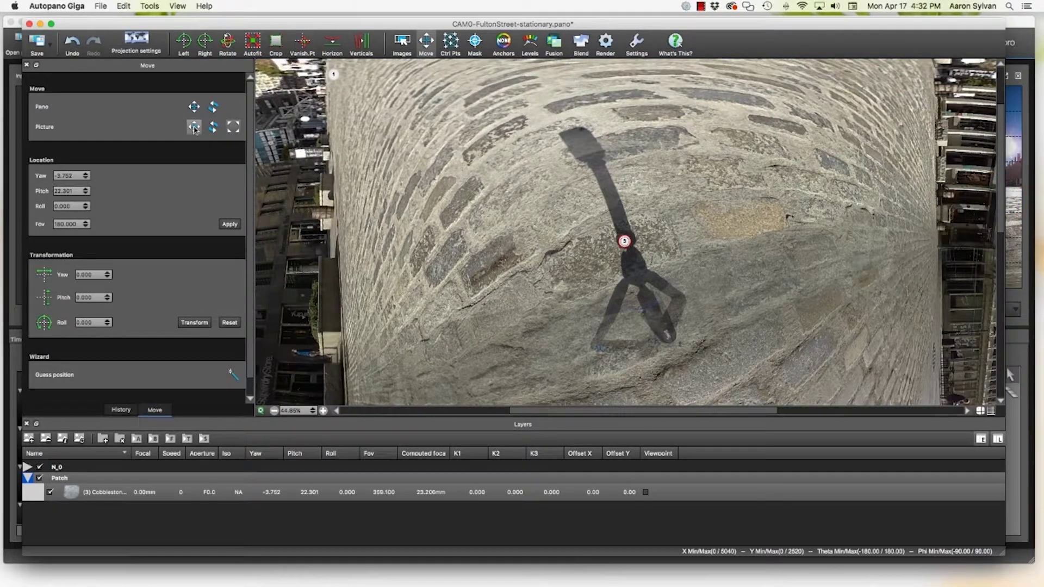
Drag the patch picture across the tripod shadow and preview the blend
click(194, 128)
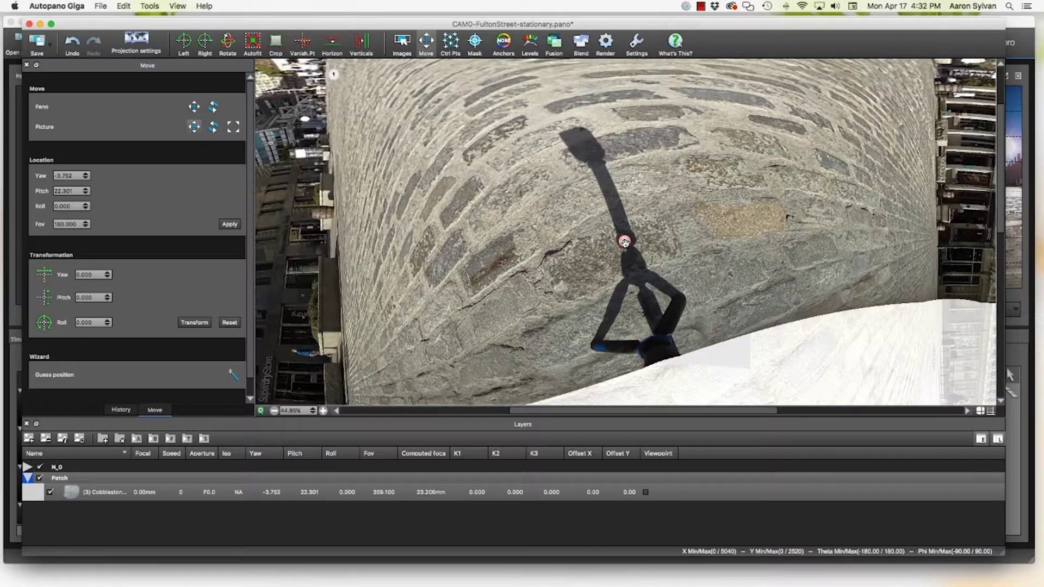
click(624, 242)
mouse_move(625, 222)
mouse_down()
mouse_move(666, 223)
mouse_move(630, 223)
mouse_up()
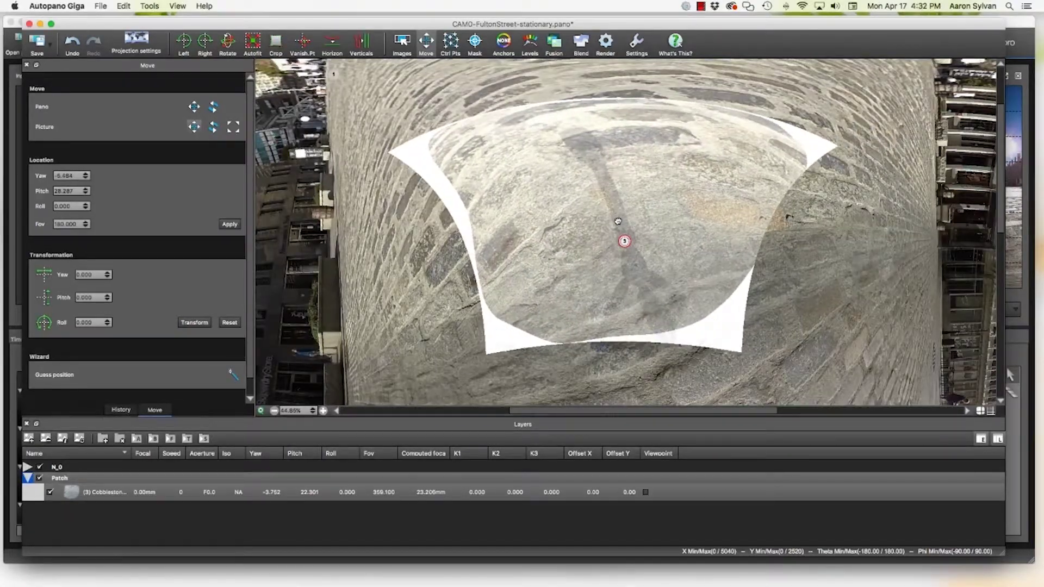
mouse_move(616, 219)
mouse_down()
mouse_move(609, 200)
mouse_move(617, 224)
mouse_move(645, 231)
mouse_move(630, 227)
mouse_up()
click(582, 44)
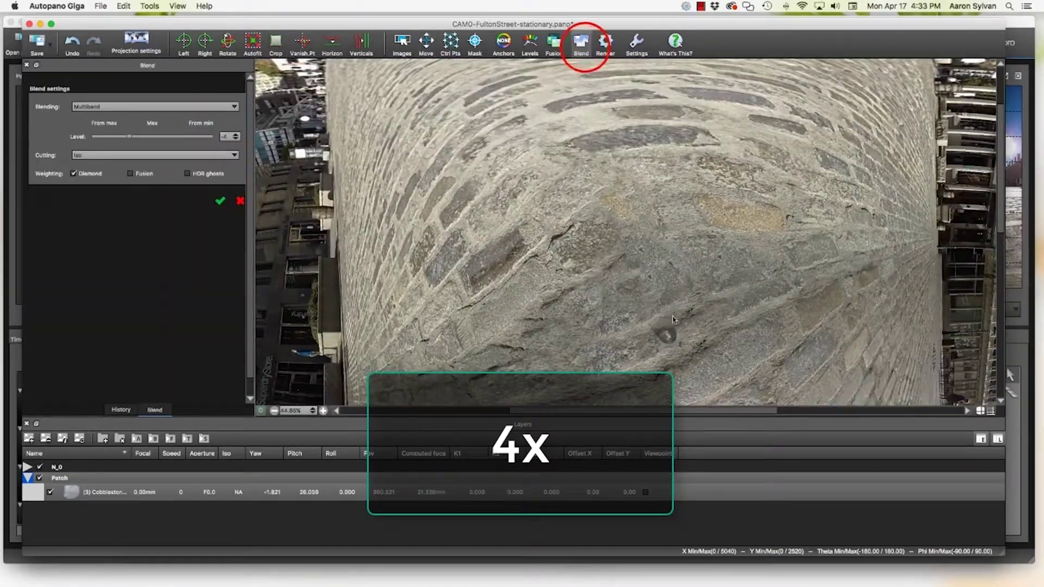
Move the patch lower to its final spot at yaw -5.007, pitch 19.683
click(426, 43)
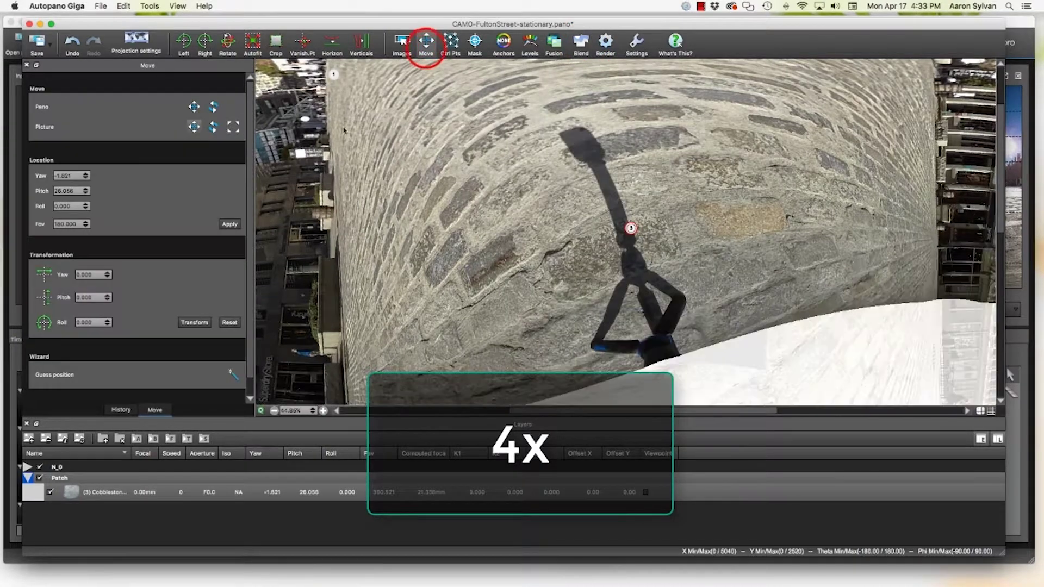
drag(630, 227, 623, 250)
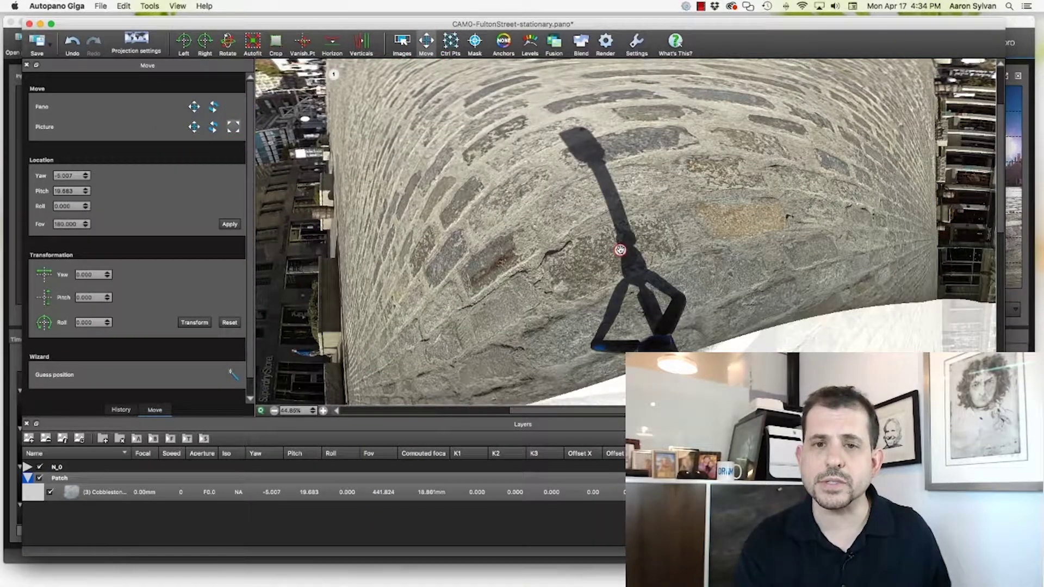
drag(619, 247, 615, 250)
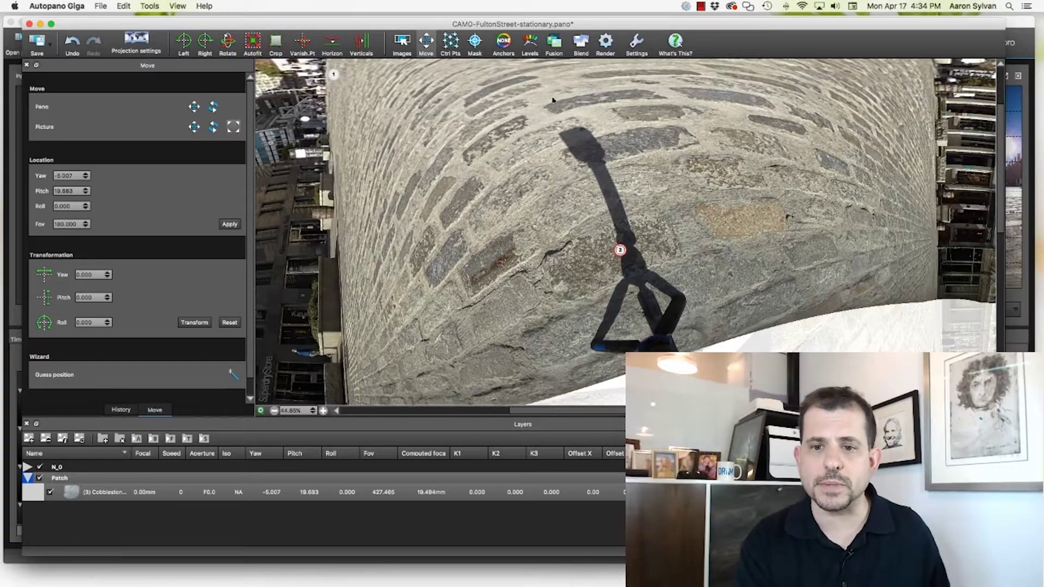
click(581, 49)
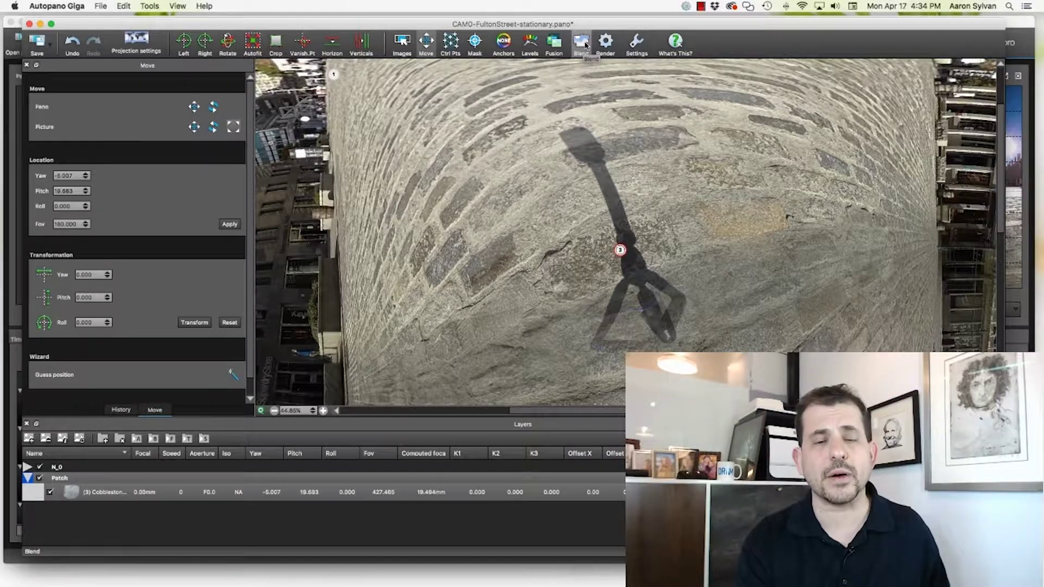
Blend the patch into the panorama and zoom out to 23.02% to view it whole
click(586, 46)
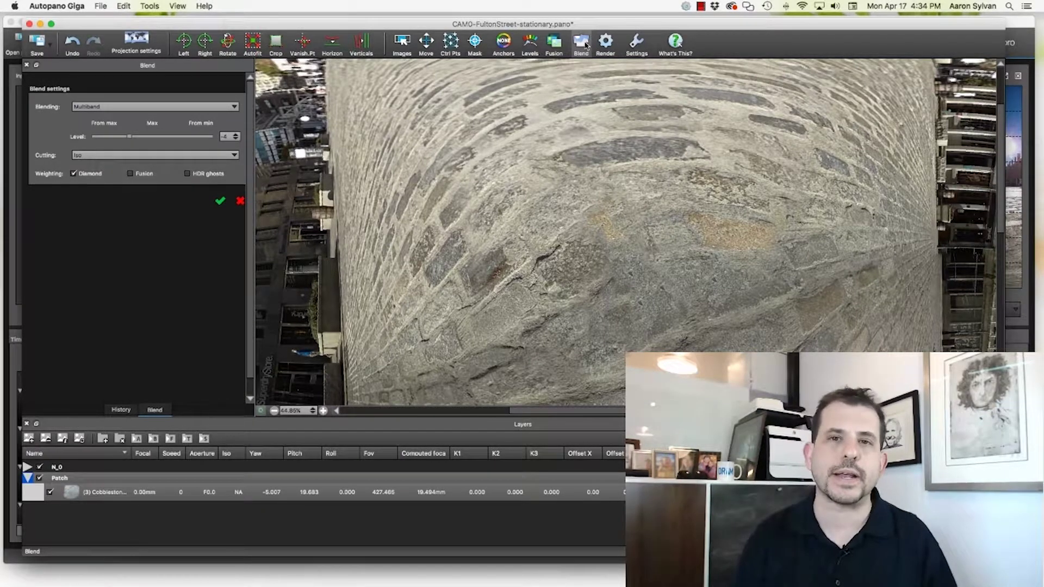
click(274, 411)
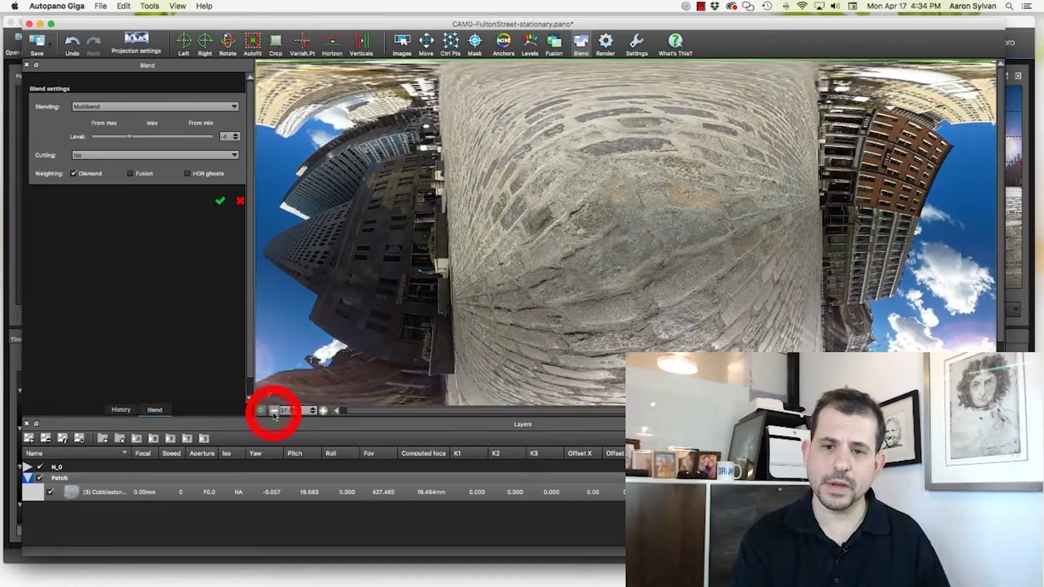
click(274, 412)
click(273, 412)
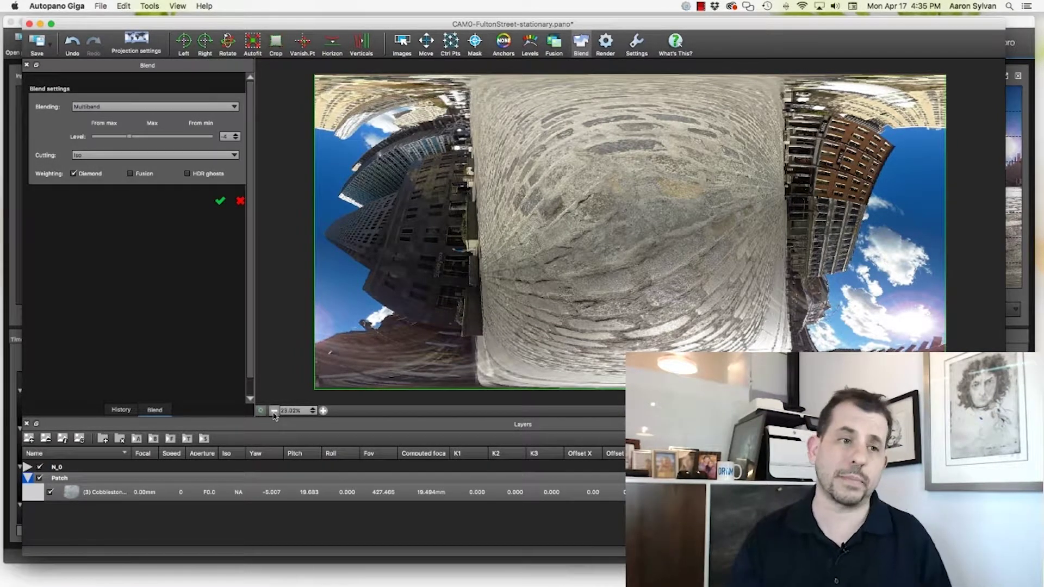
Rotate the panorama upright with pitch -90, blend in the cobblestone patch, and save the .pano
click(227, 41)
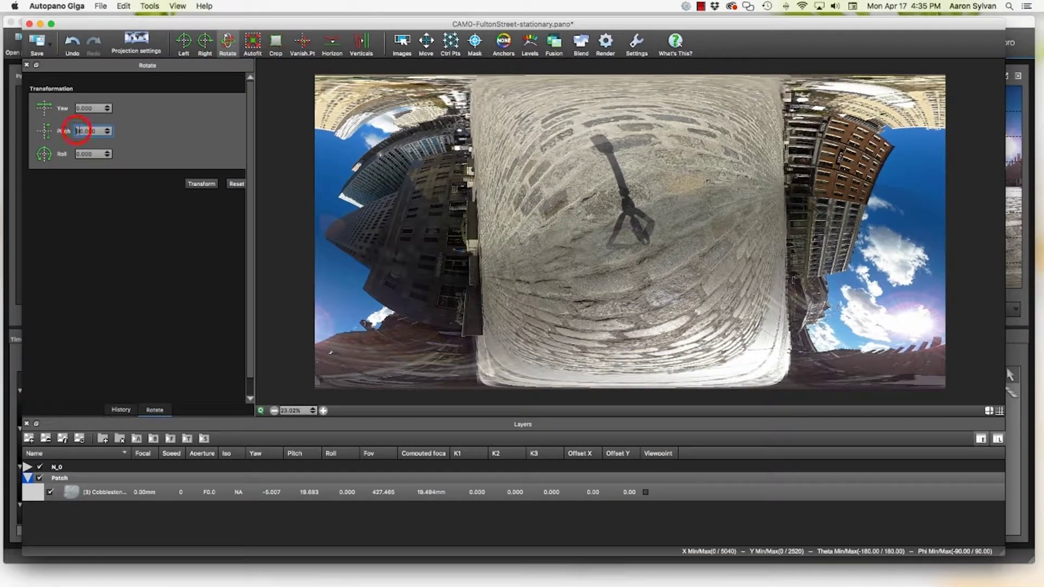
click(202, 184)
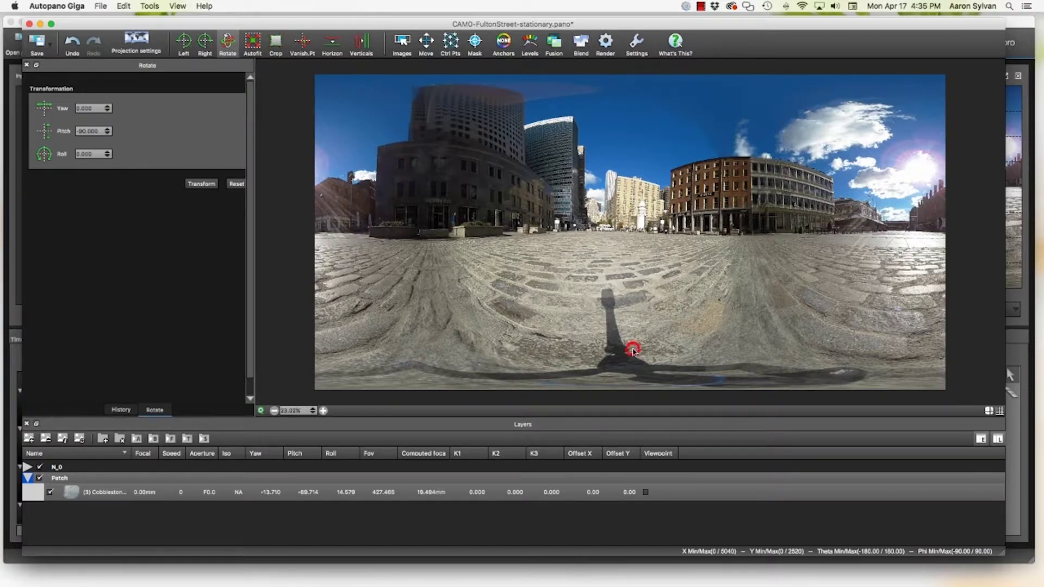
click(579, 43)
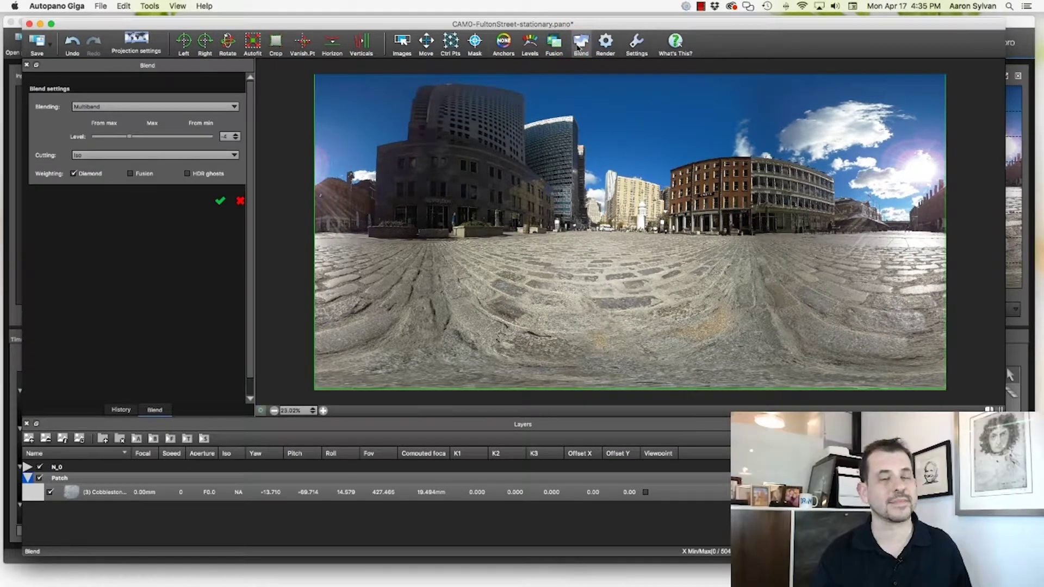
key(super+s)
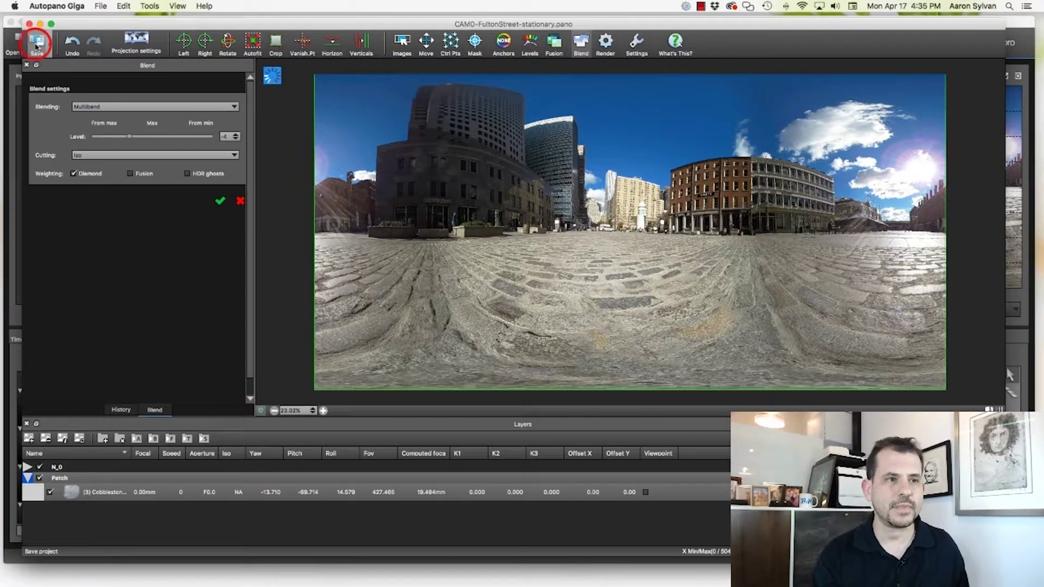
Close Autopano Giga, tilt the realtime preview down to check the tripod-free cobblestone nadir, then cancel
click(29, 24)
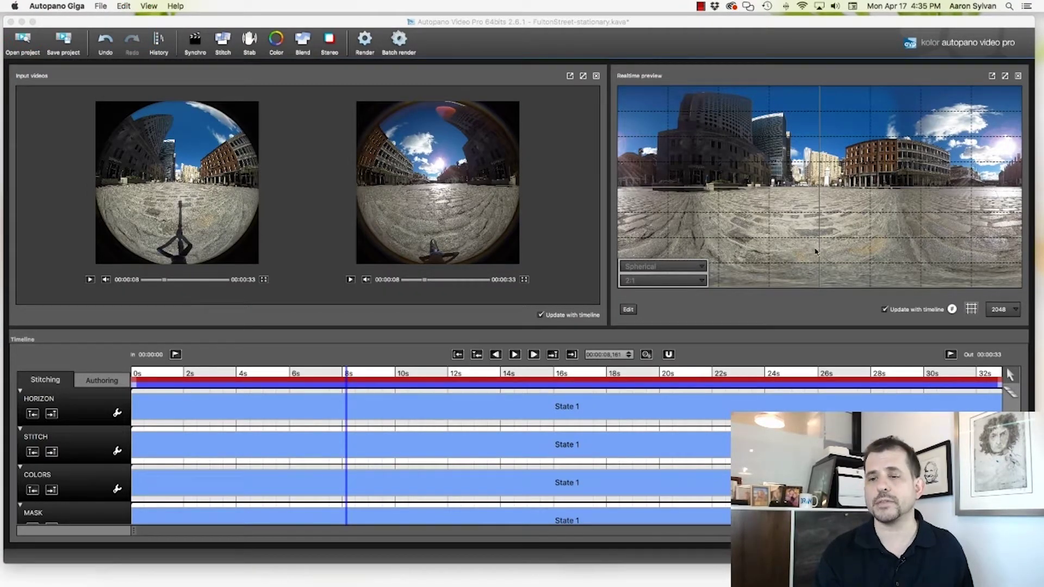
mouse_move(819, 263)
mouse_down()
mouse_move(815, 184)
mouse_move(831, 262)
mouse_up()
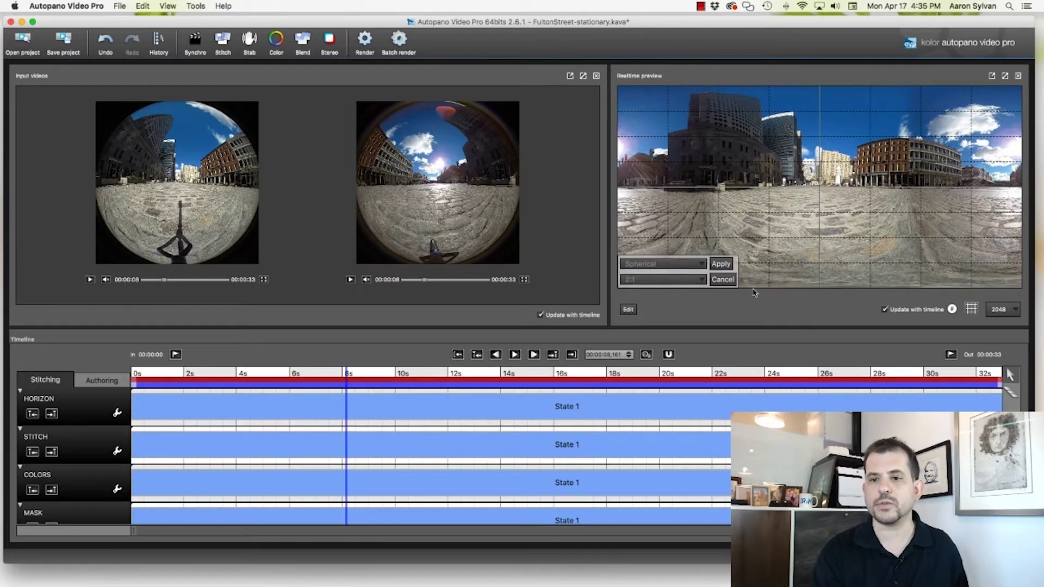
click(723, 280)
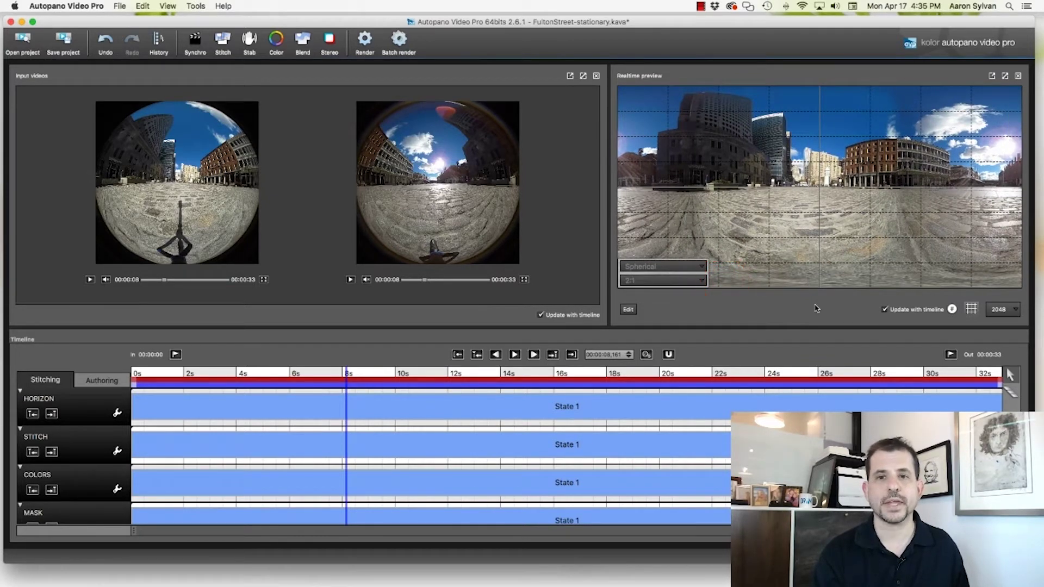